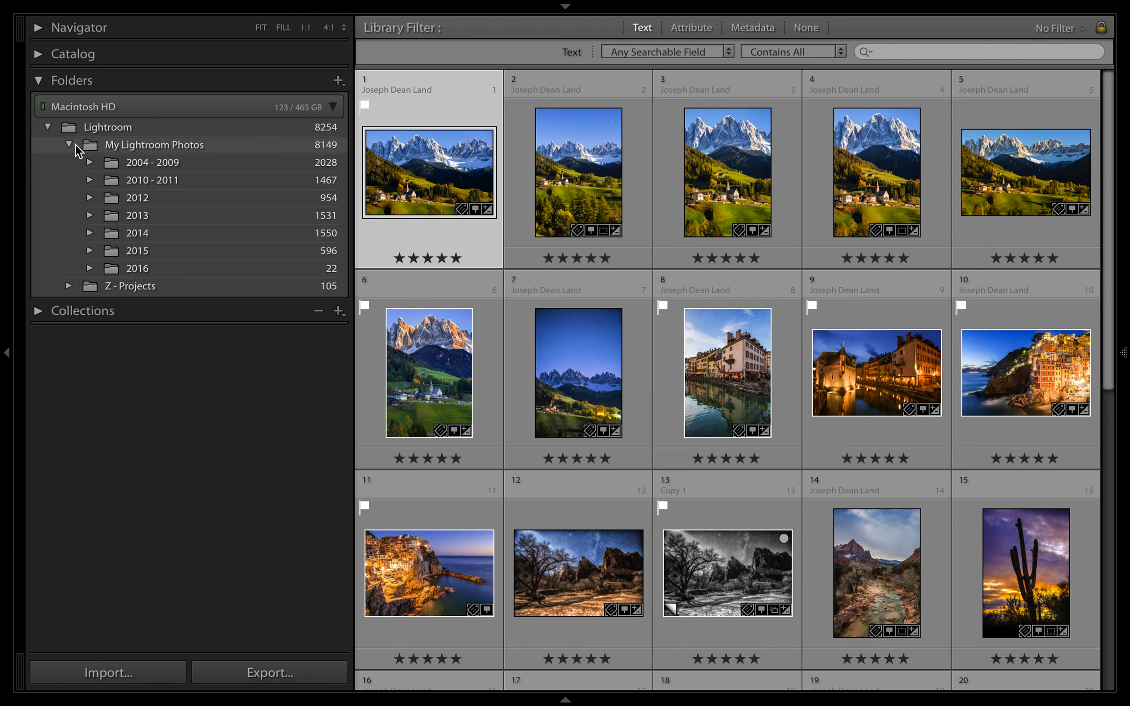
Collapse My Lightroom Photos, expand Z - Projects and open the 2016.02 - My Test Folder folder.
{"action": "left_click", "coordinate": [72, 147]}
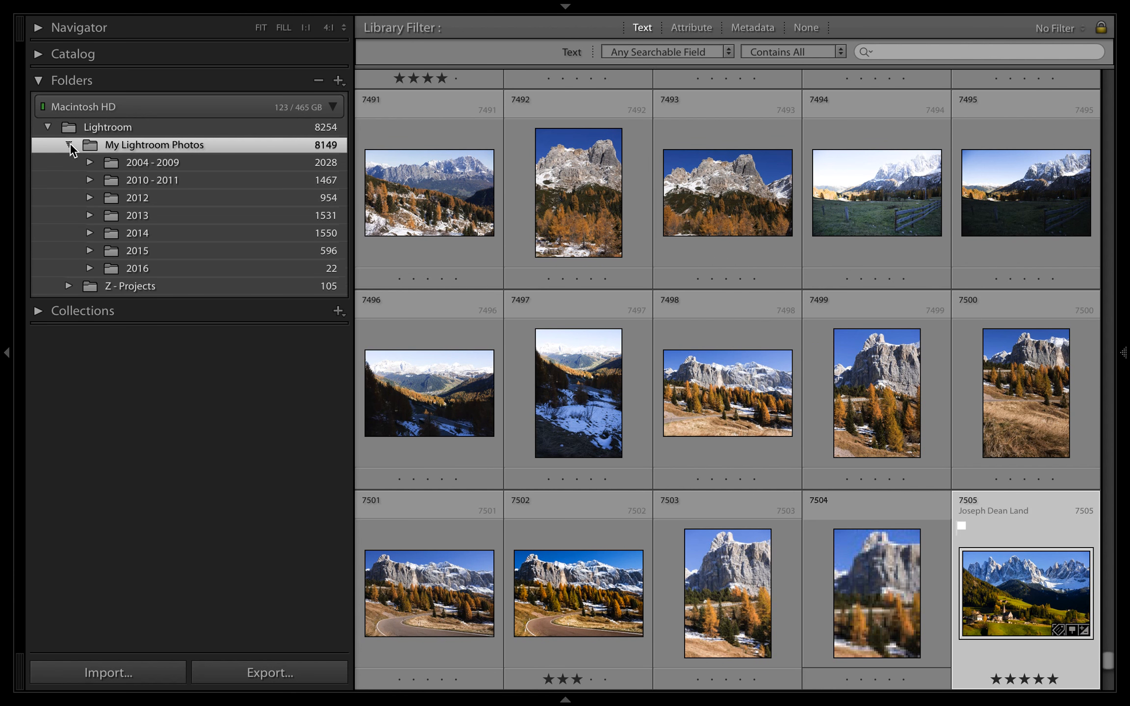
{"action": "left_click", "coordinate": [69, 145]}
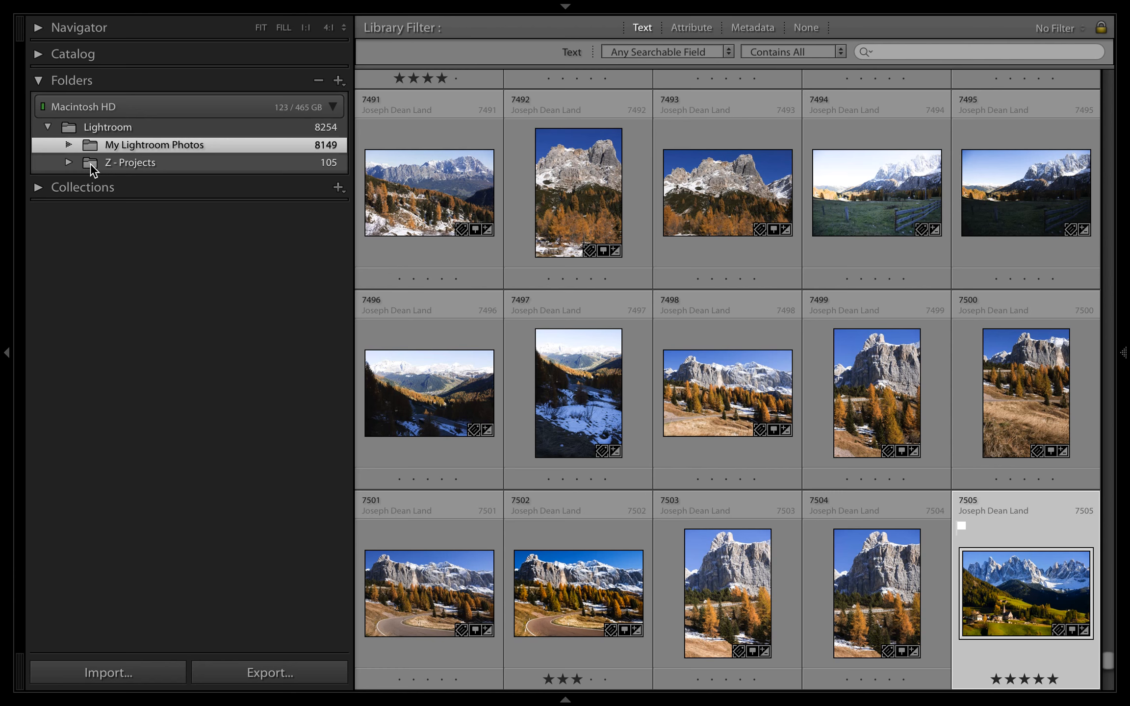
{"action": "left_click", "coordinate": [69, 162]}
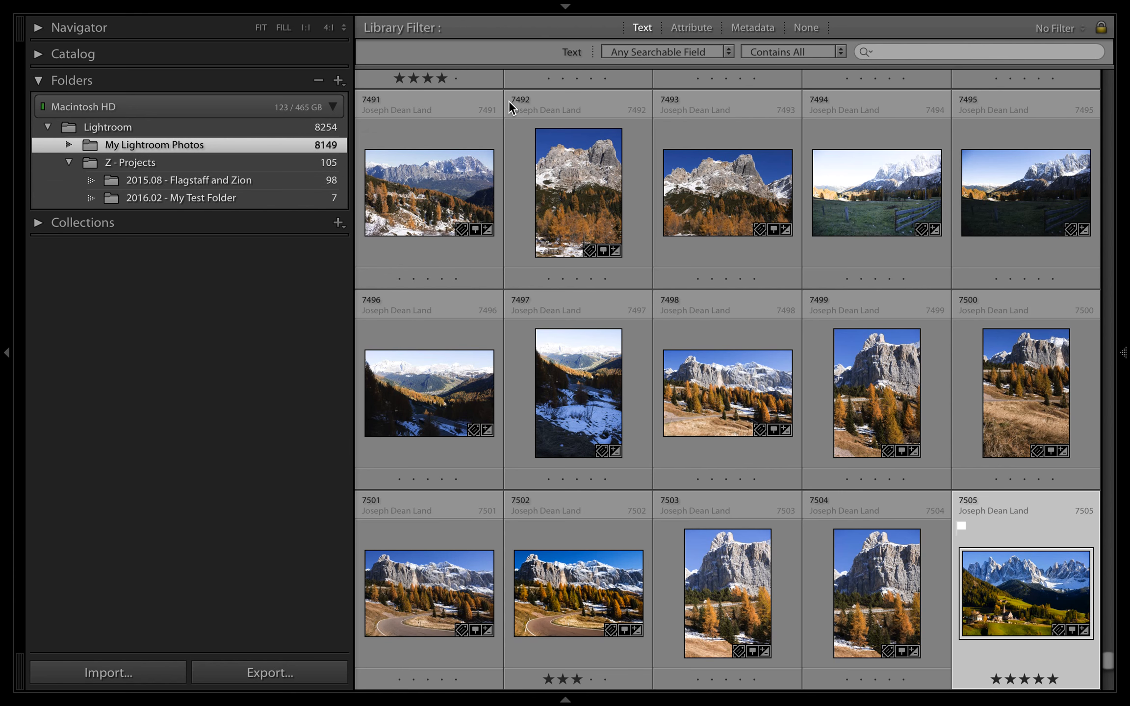
{"action": "left_click", "coordinate": [237, 197]}
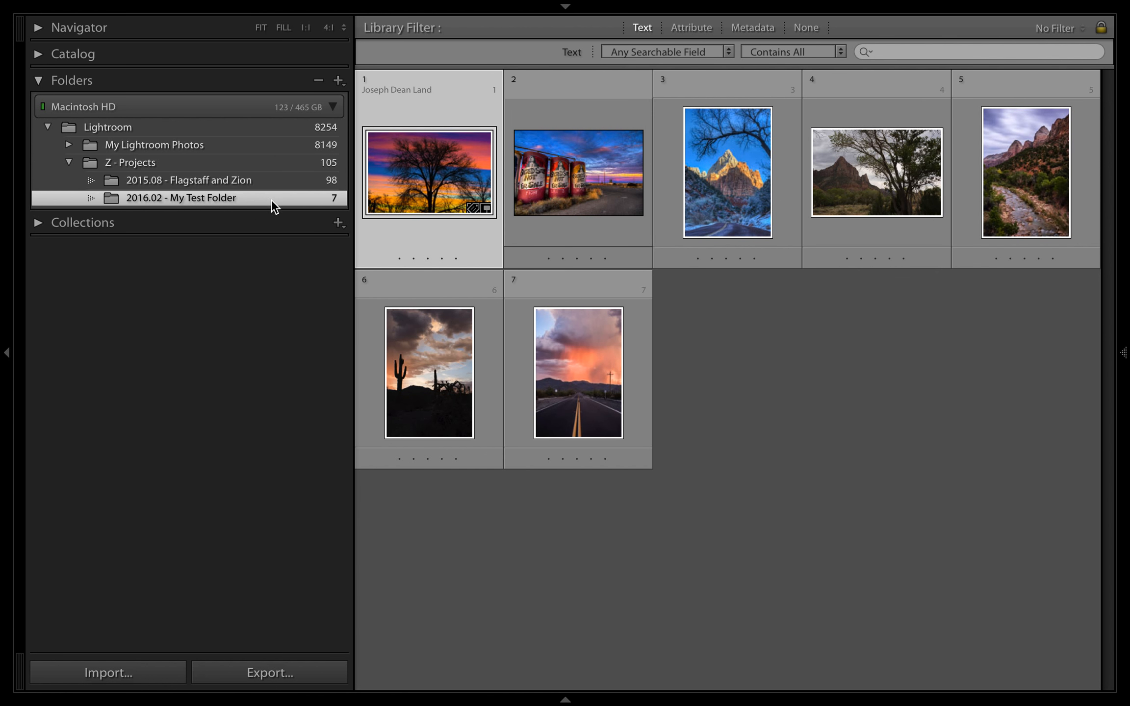
Remove all photos in 2016.02 - My Test Folder from Lightroom without deleting them from disk.
{"action": "left_click", "coordinate": [586, 344]}
{"action": "key", "text": "super+a"}
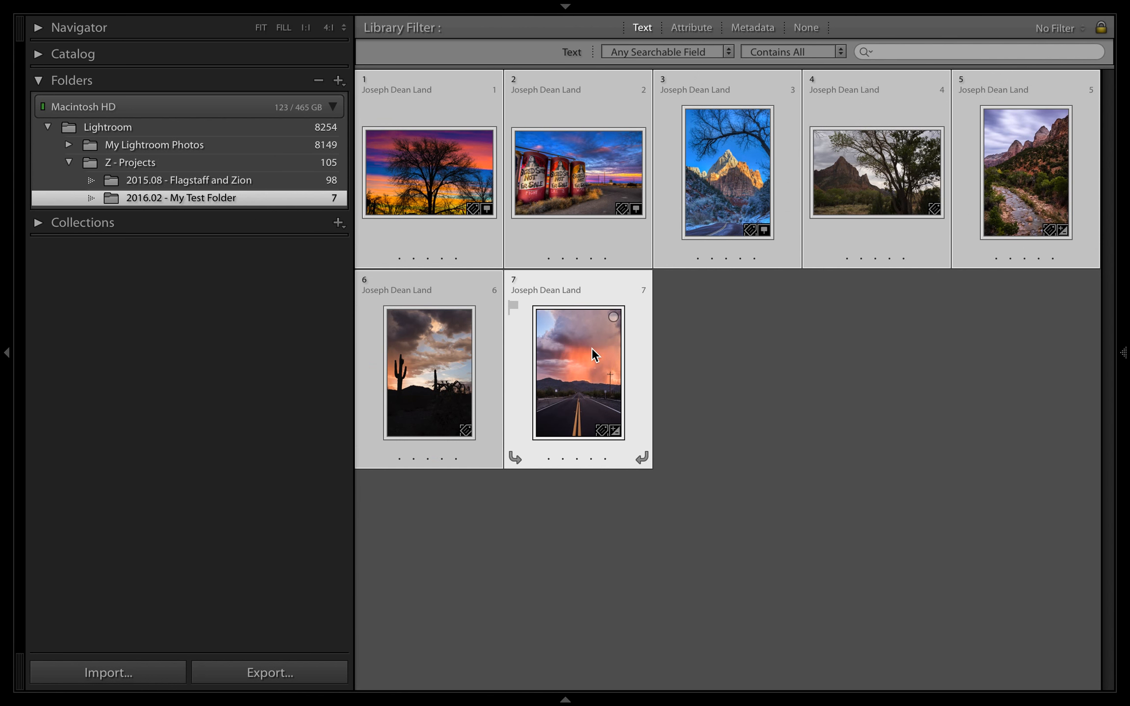
{"action": "key", "text": "Delete"}
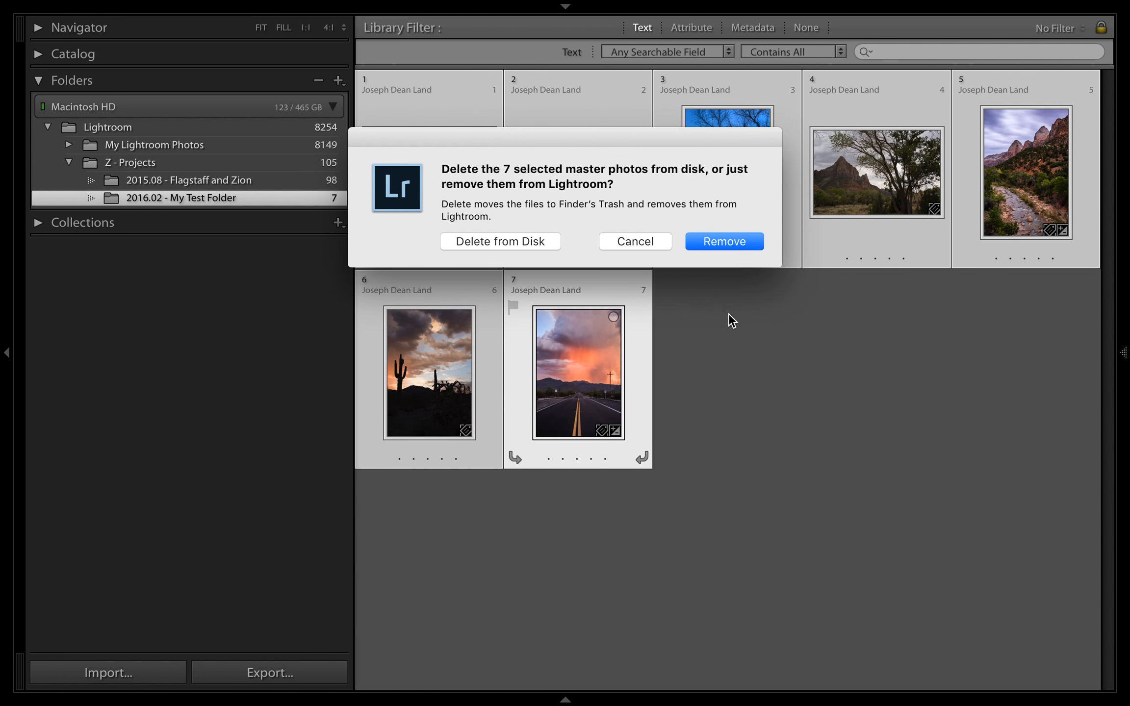
{"action": "left_click", "coordinate": [715, 242]}
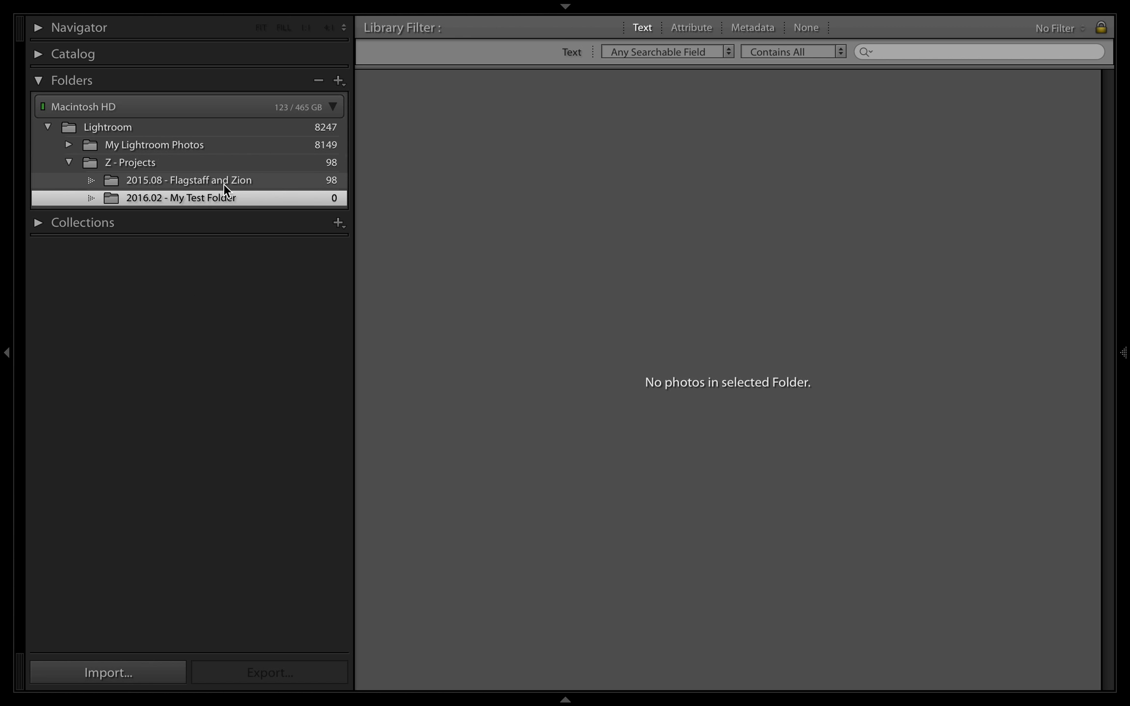
Start an import into 2016.02 - My Test Folder, check its destination folder and collapse the Destination settings.
{"action": "right_click", "coordinate": [226, 198]}
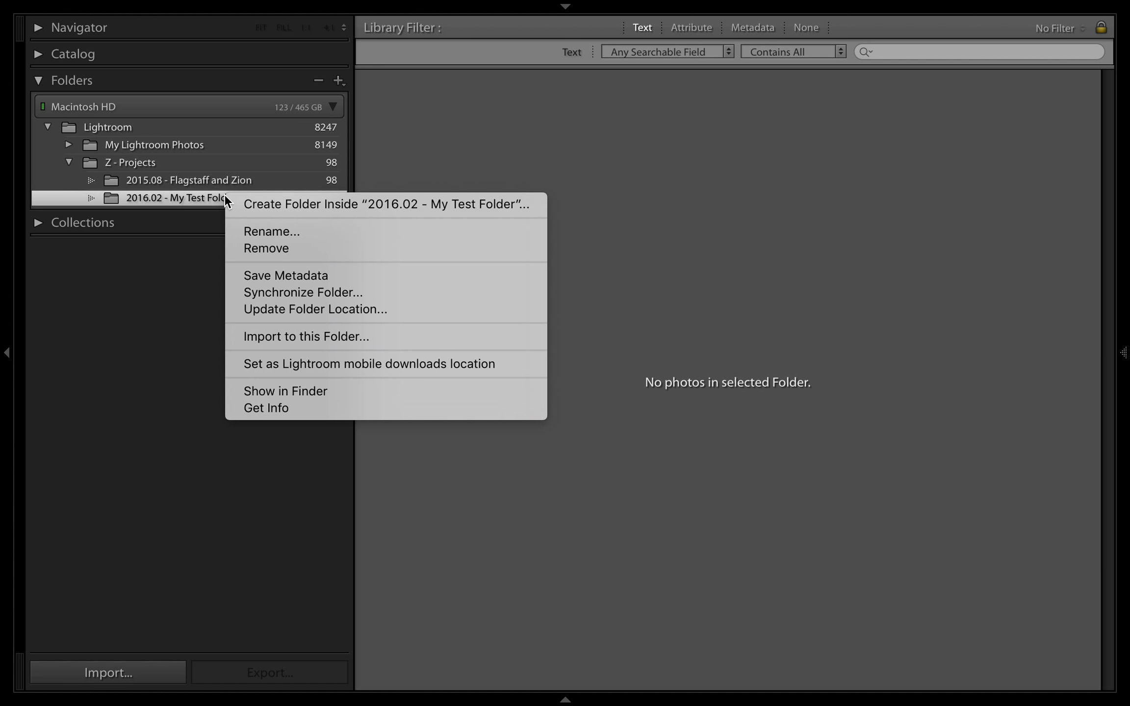
{"action": "left_click", "coordinate": [300, 336]}
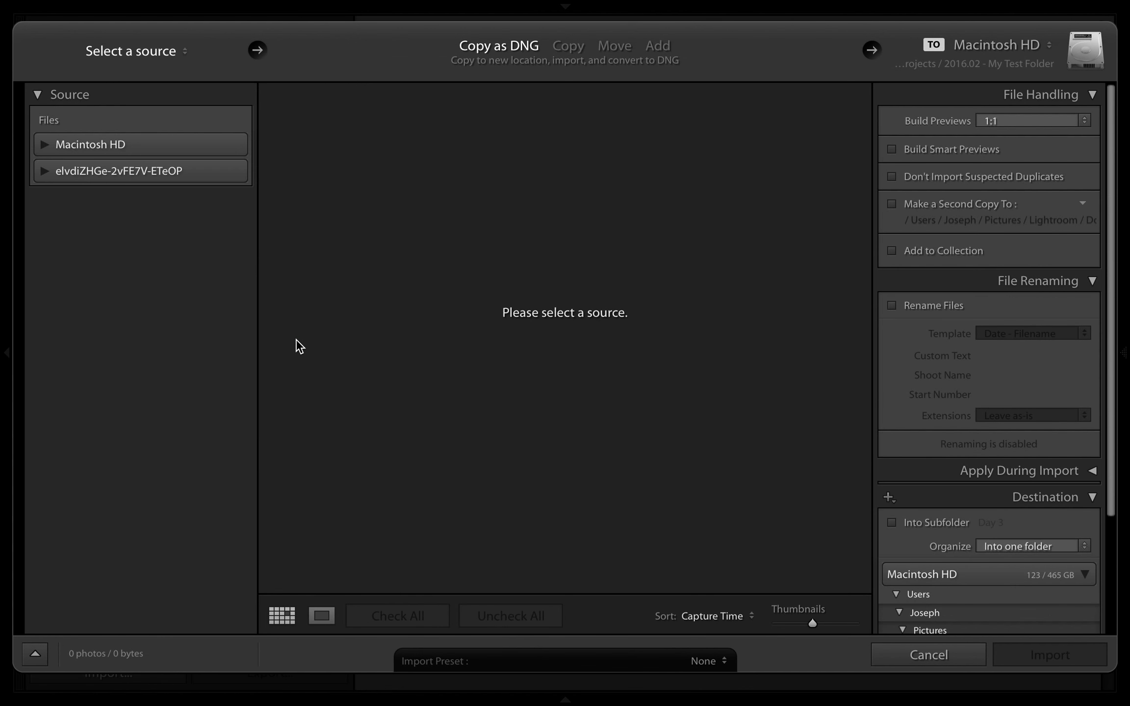
{"action": "scroll", "coordinate": [947, 406], "scroll_direction": "down", "scroll_amount": 5}
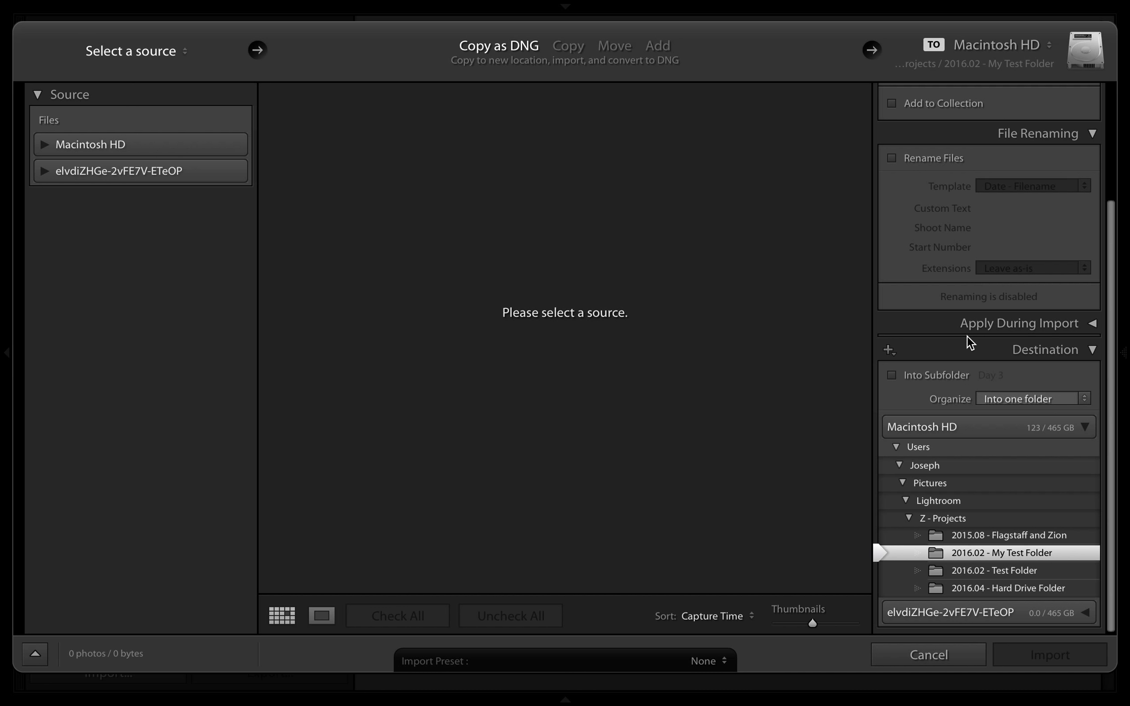
{"action": "left_click", "coordinate": [1021, 347]}
{"action": "left_click", "coordinate": [1046, 498]}
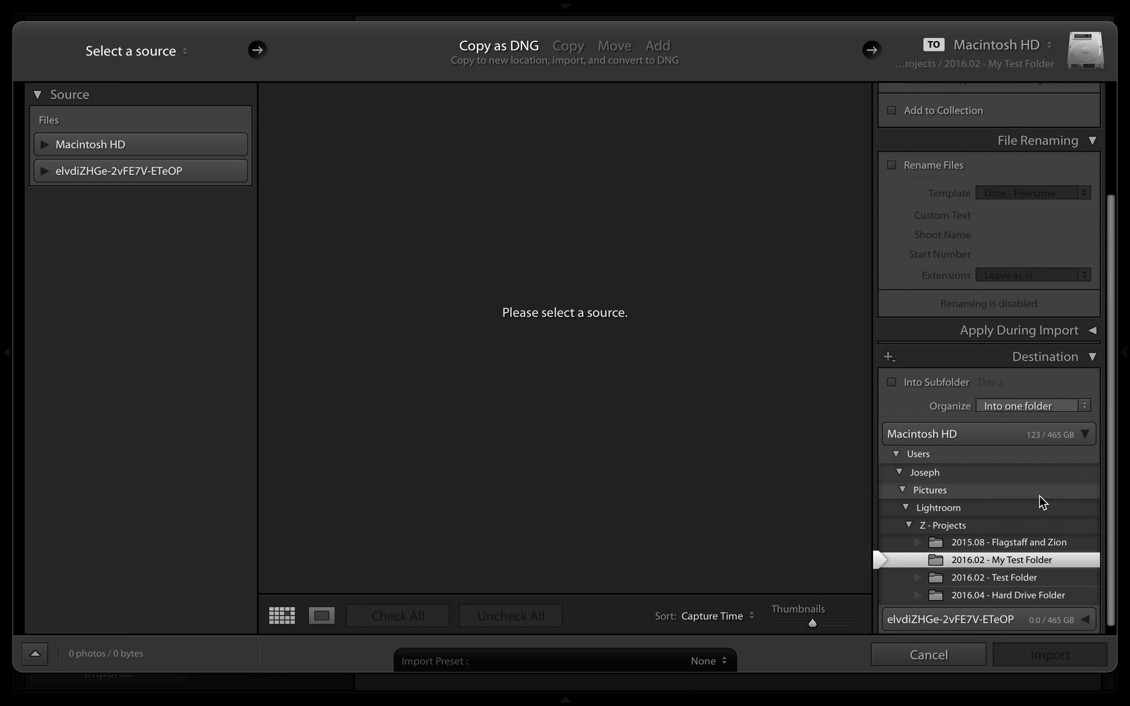
{"action": "scroll", "coordinate": [1028, 500], "scroll_direction": "down", "scroll_amount": 1}
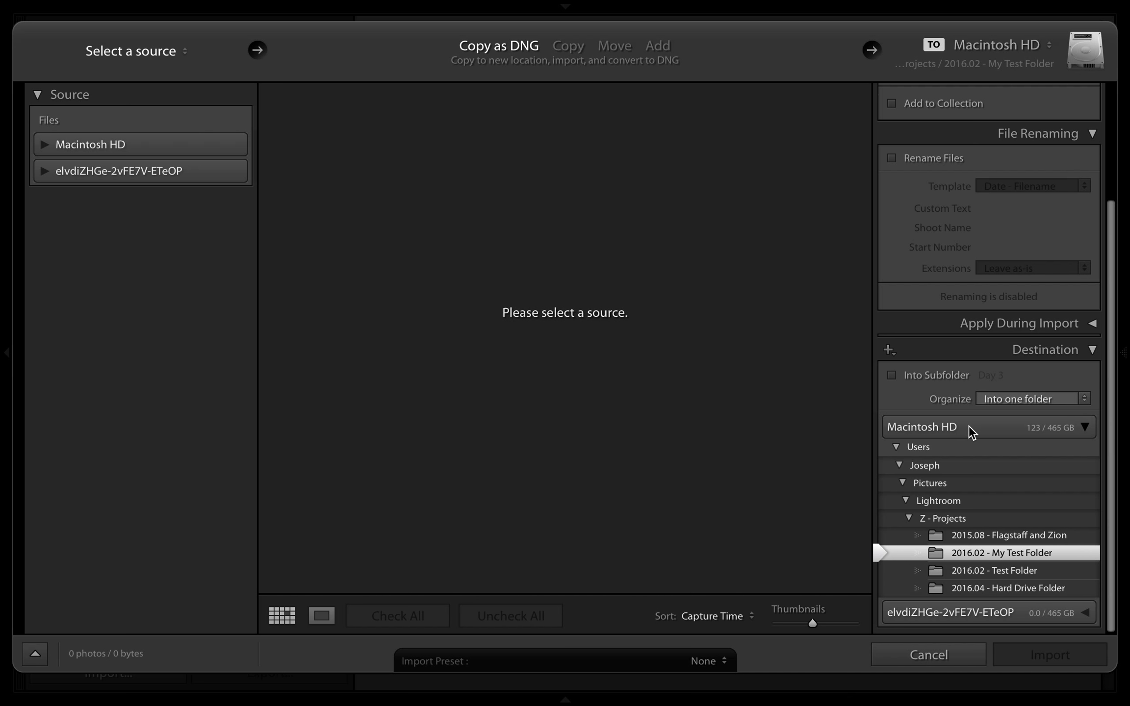
{"action": "left_click", "coordinate": [1029, 352]}
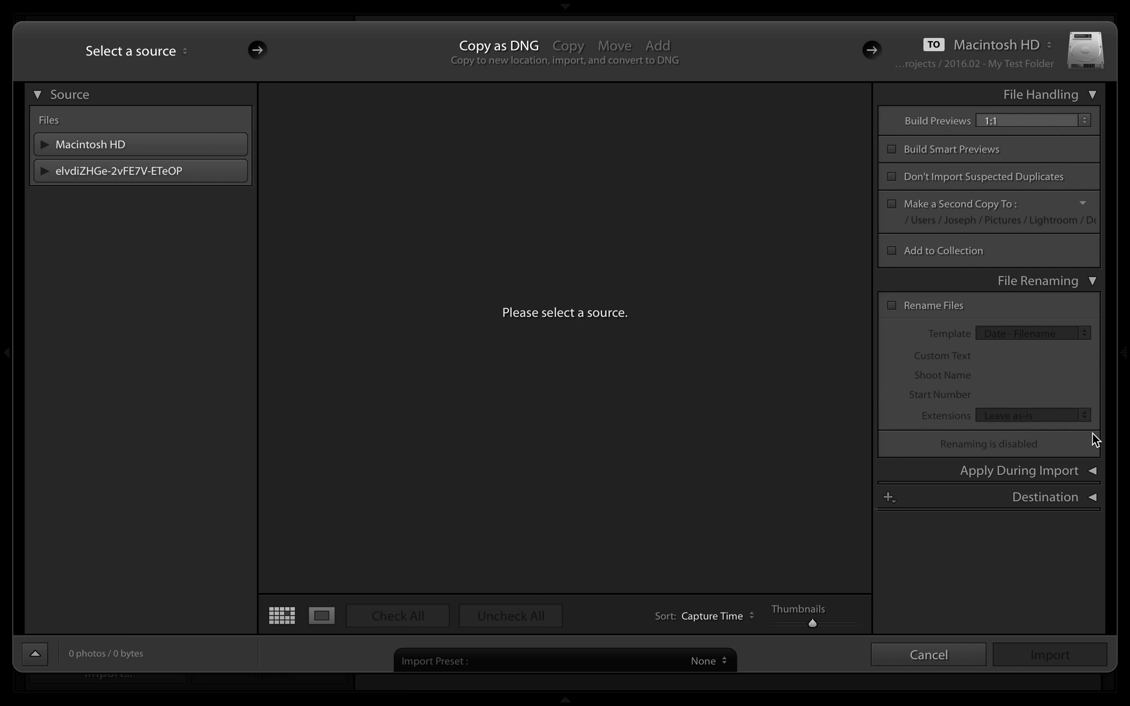
Unlock the screen by entering the account password.
{"action": "mouse_move", "coordinate": [1, 1]}
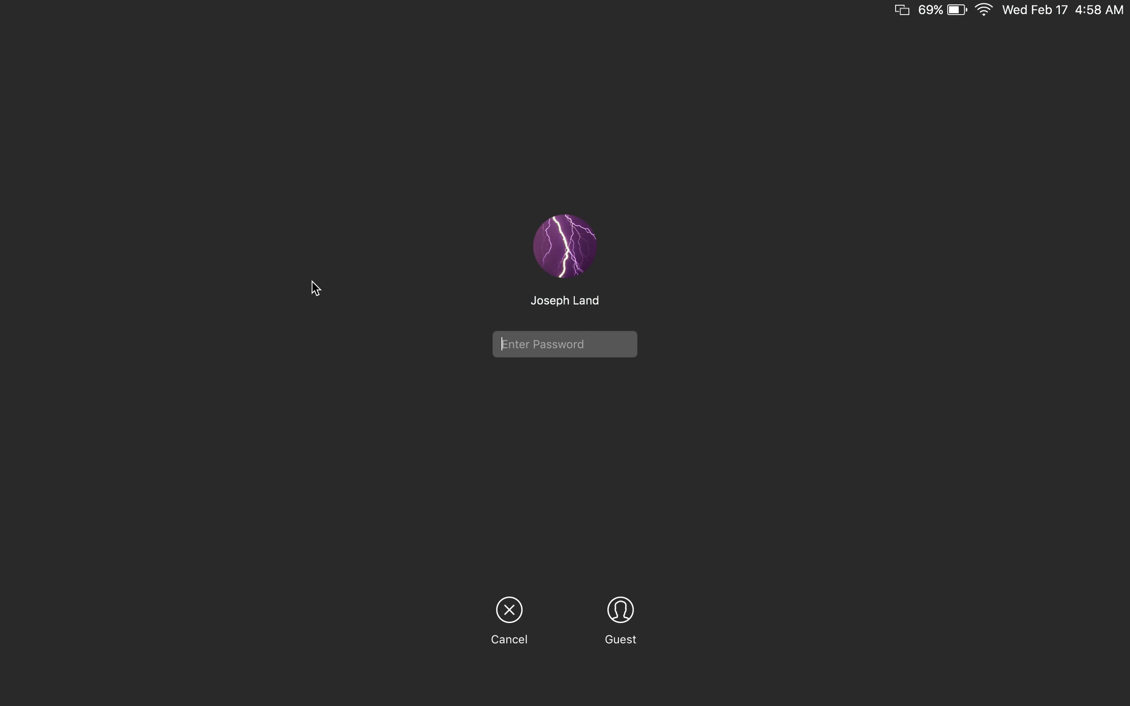
{"action": "type", "text": "••"}
{"action": "key", "text": "Return"}
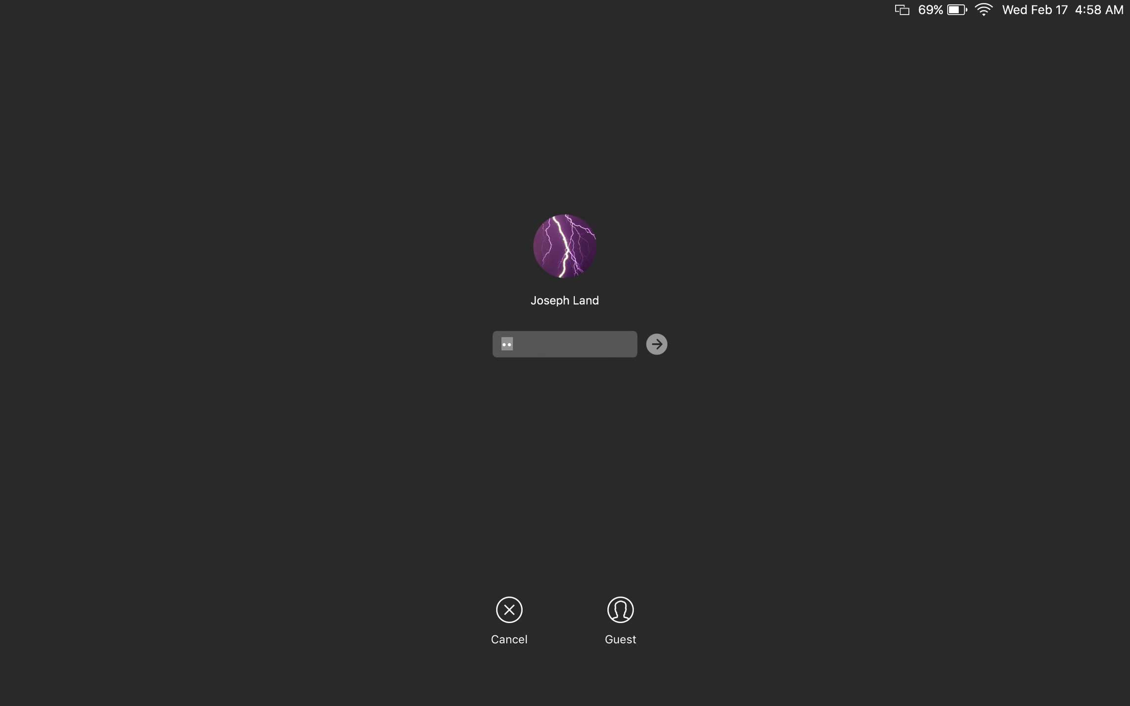
{"action": "type", "text": "••"}
{"action": "key", "text": "Return"}
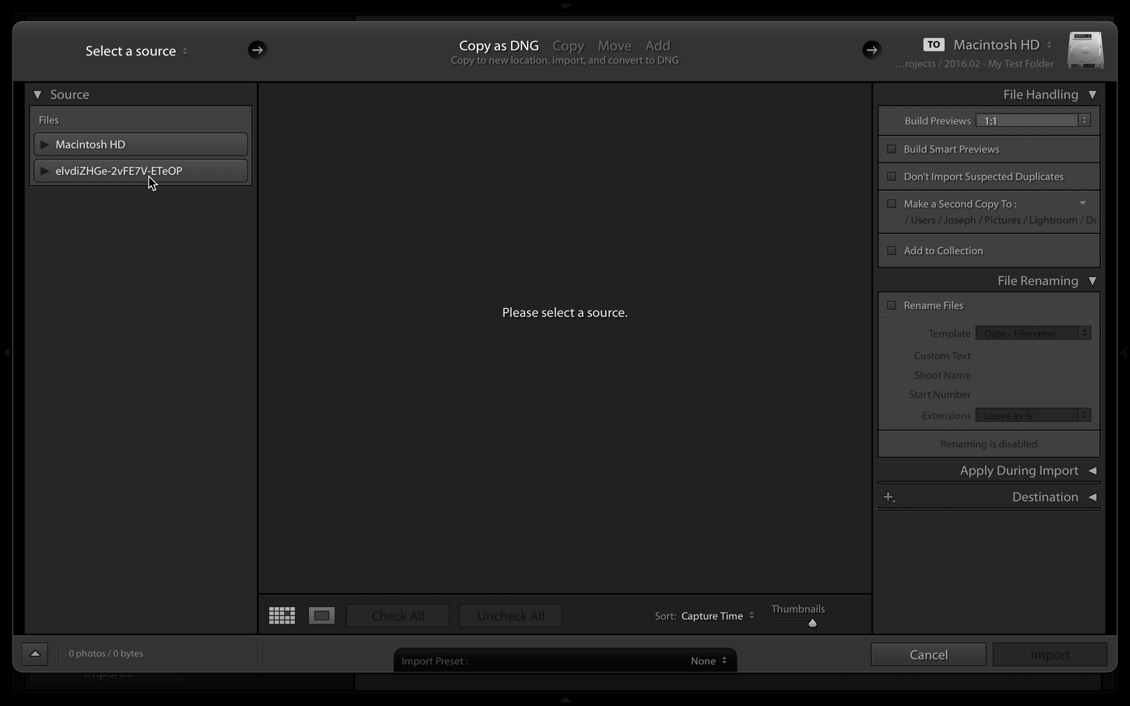
Choose the Desktop folder in the user's home folder on Macintosh HD as the import source.
{"action": "left_click", "coordinate": [105, 146]}
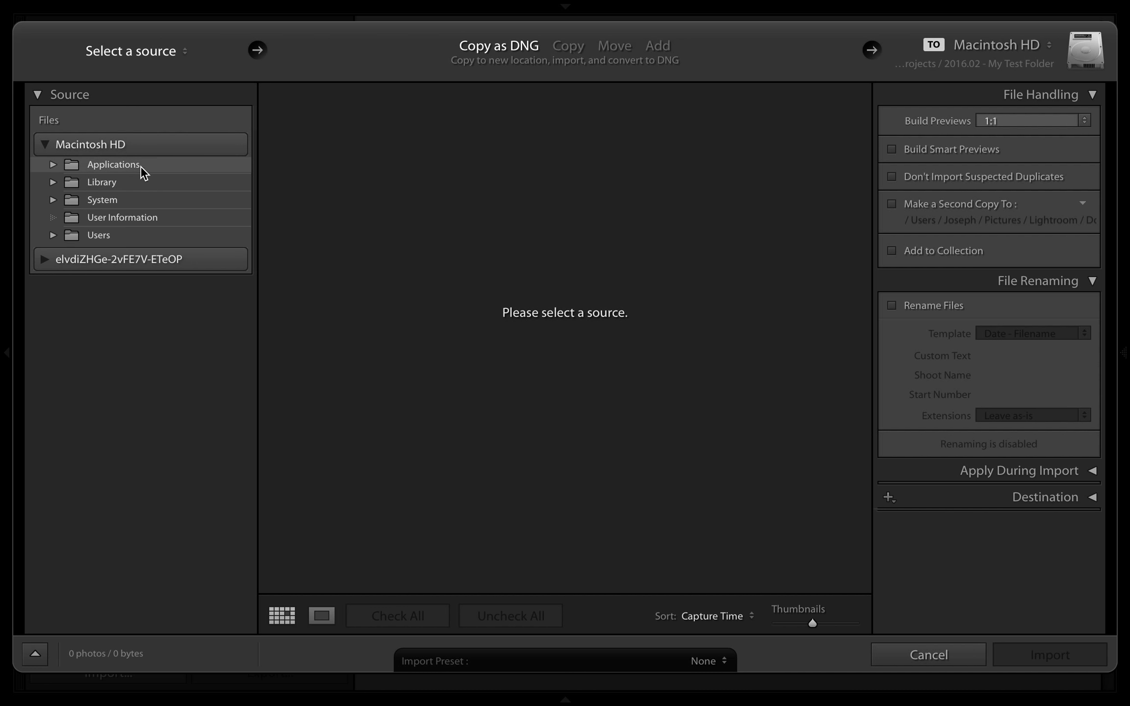
{"action": "left_click", "coordinate": [53, 147]}
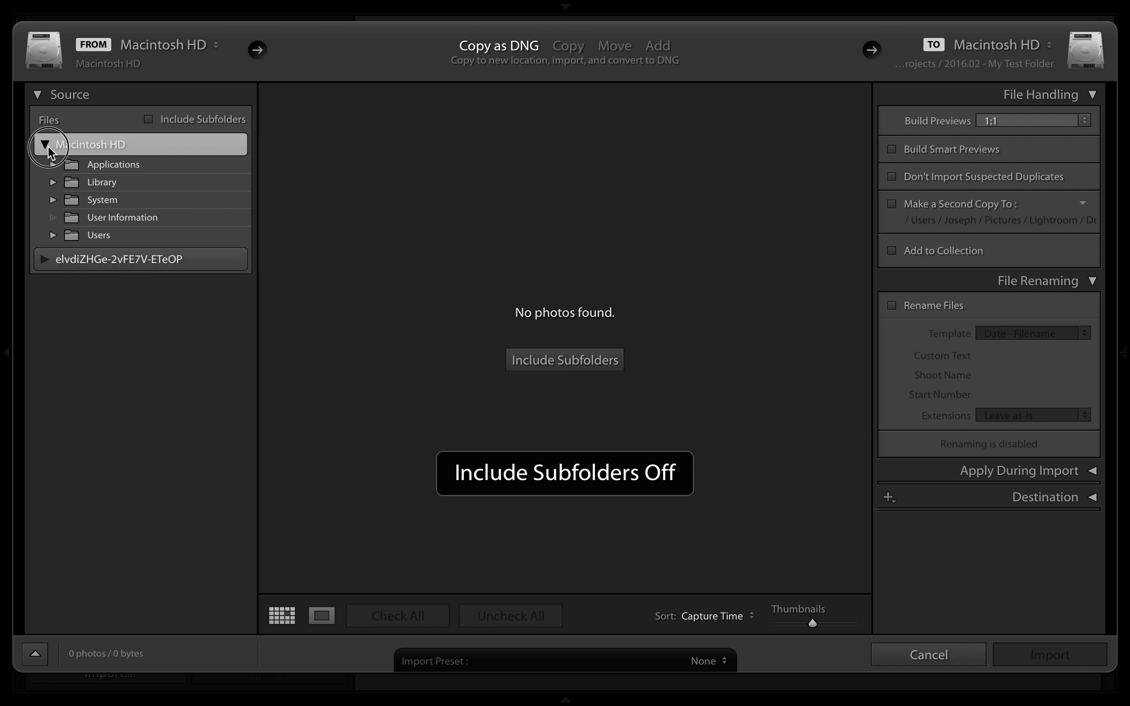
{"action": "left_click", "coordinate": [45, 145]}
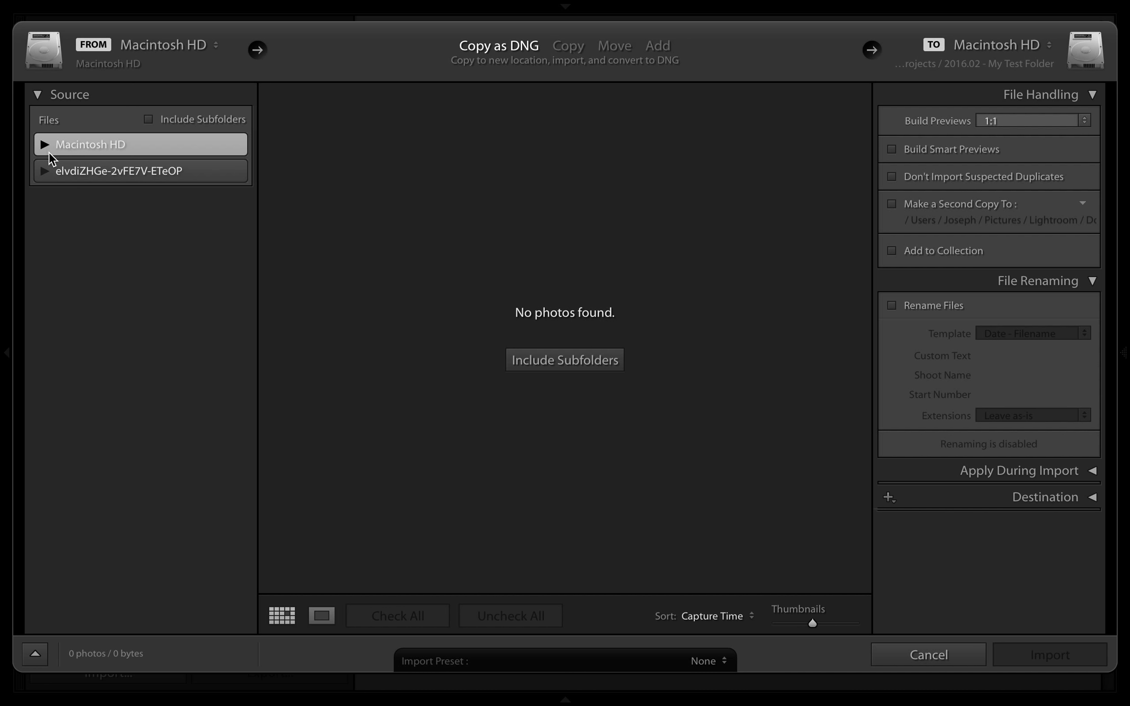
{"action": "left_click", "coordinate": [45, 145]}
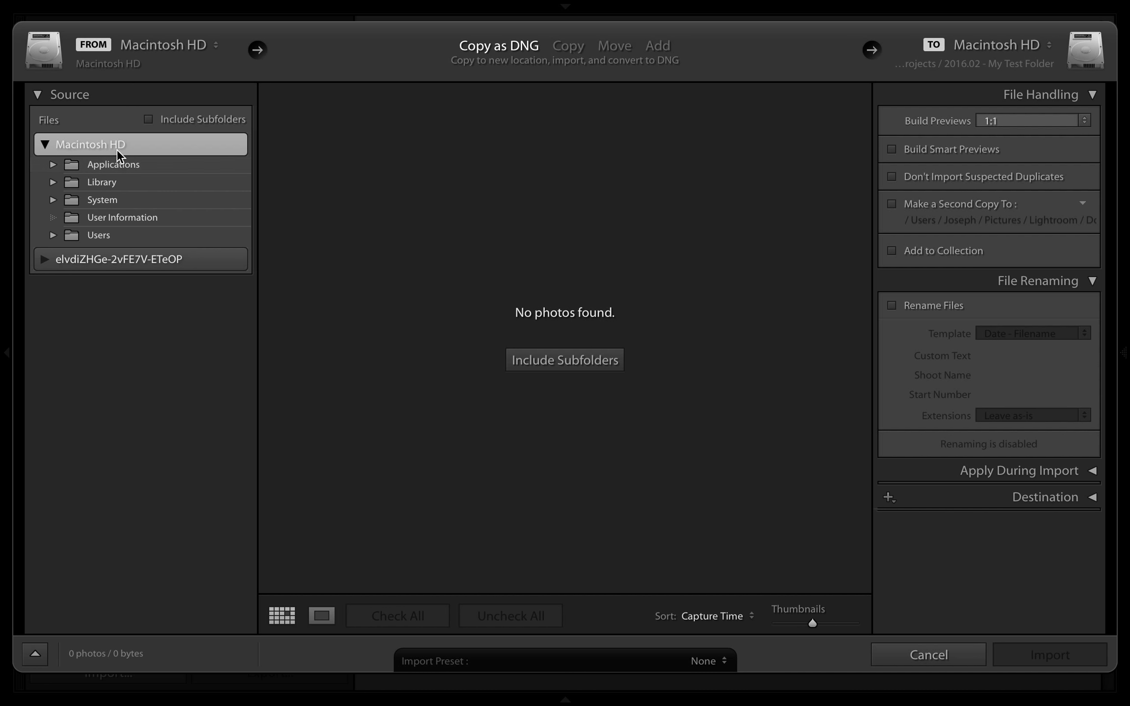
{"action": "left_click", "coordinate": [55, 234]}
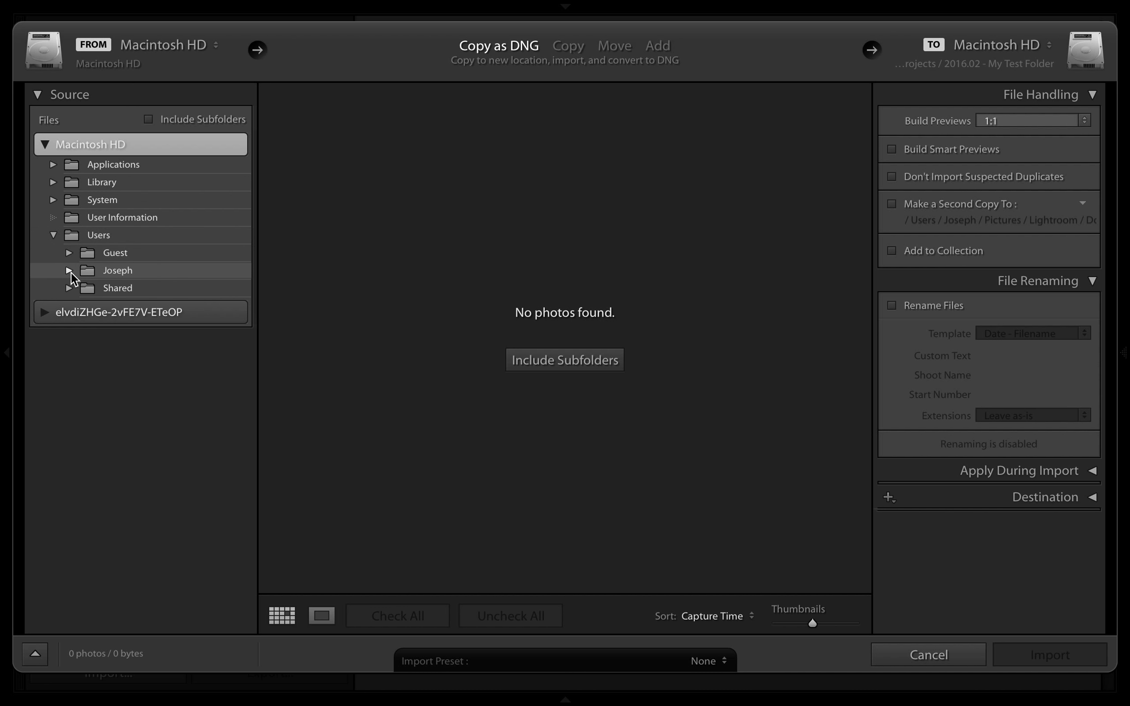
{"action": "left_click", "coordinate": [70, 271]}
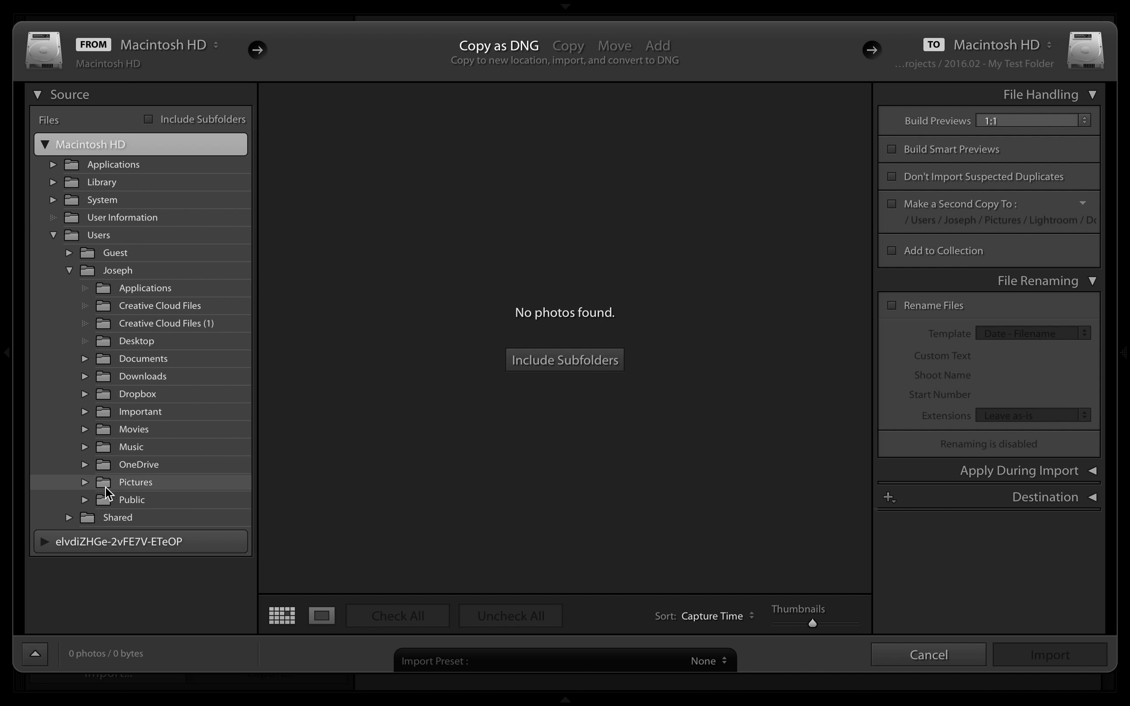
{"action": "left_click", "coordinate": [162, 344]}
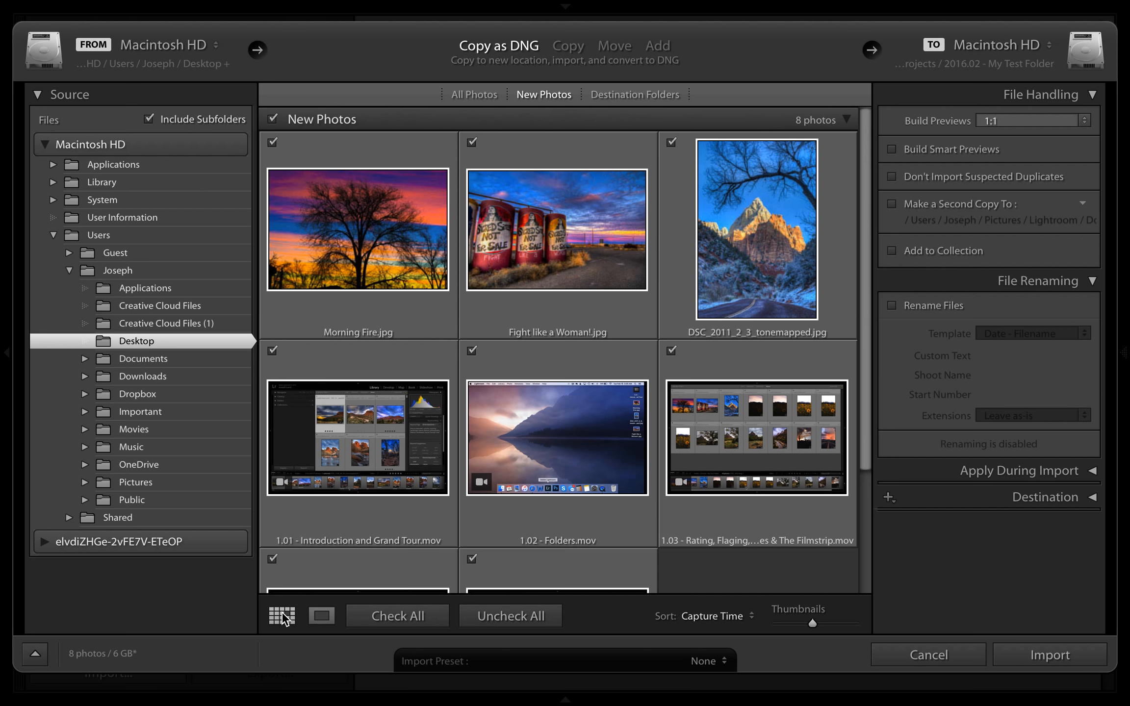
Preview Morning Fire.jpg in a single-photo view, return to the grid and uncheck all files for import.
{"action": "left_click", "coordinate": [320, 614]}
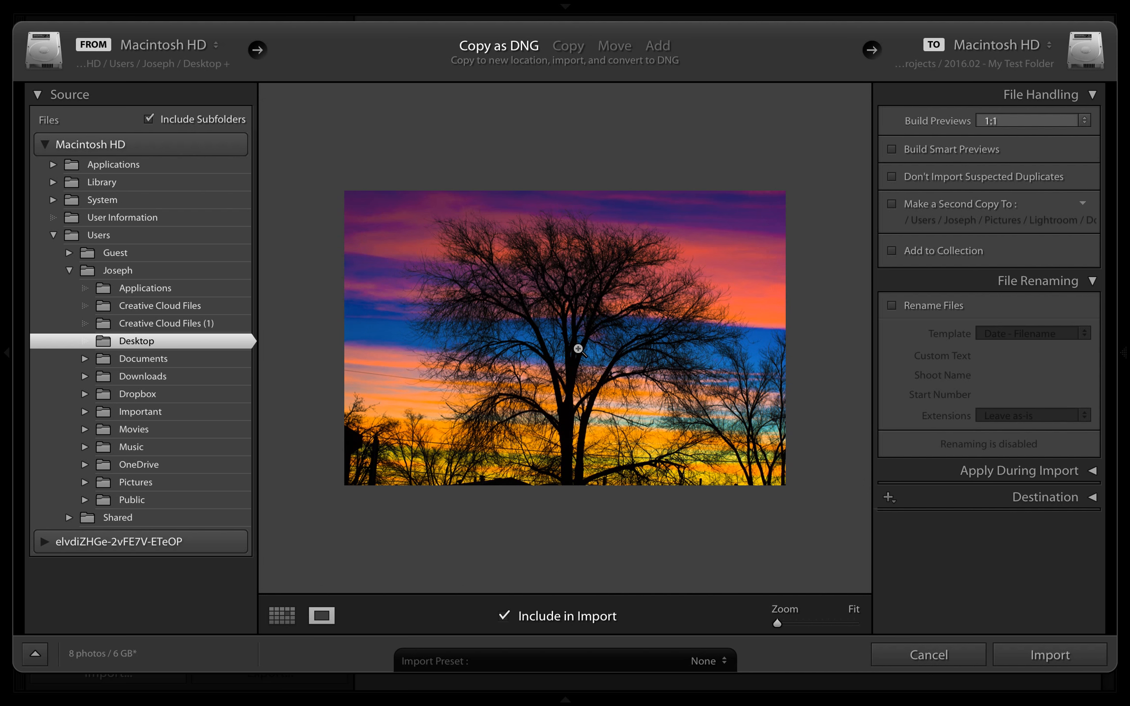
{"action": "left_click", "coordinate": [287, 621]}
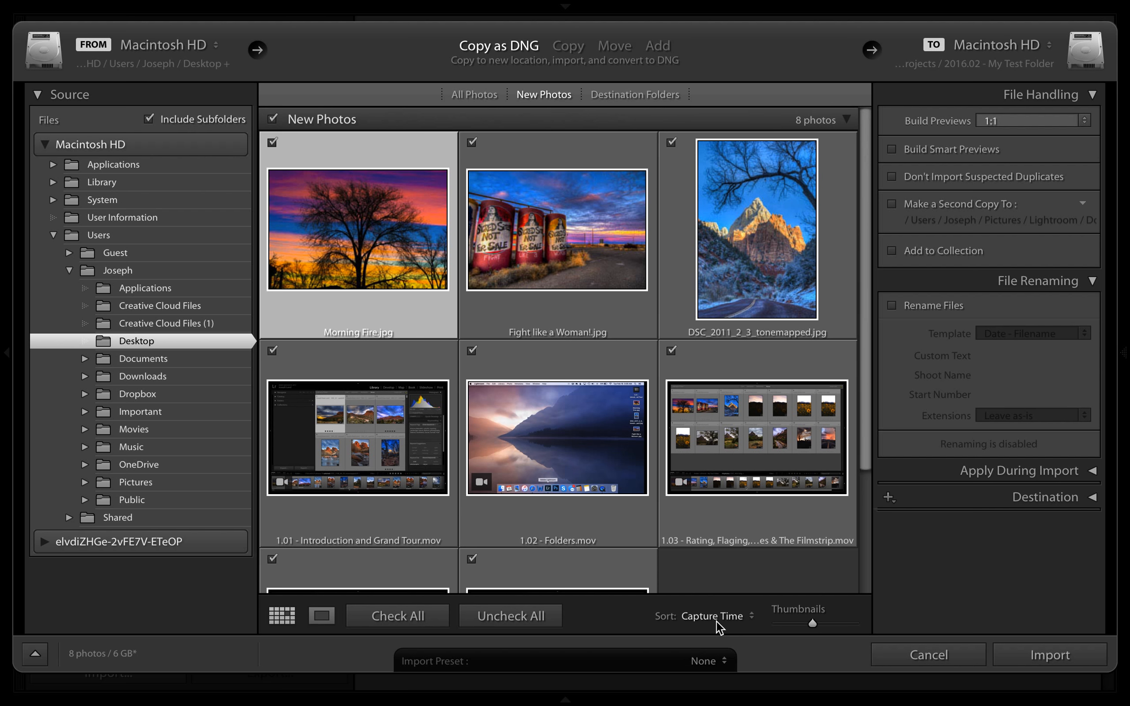
{"action": "left_click", "coordinate": [399, 617]}
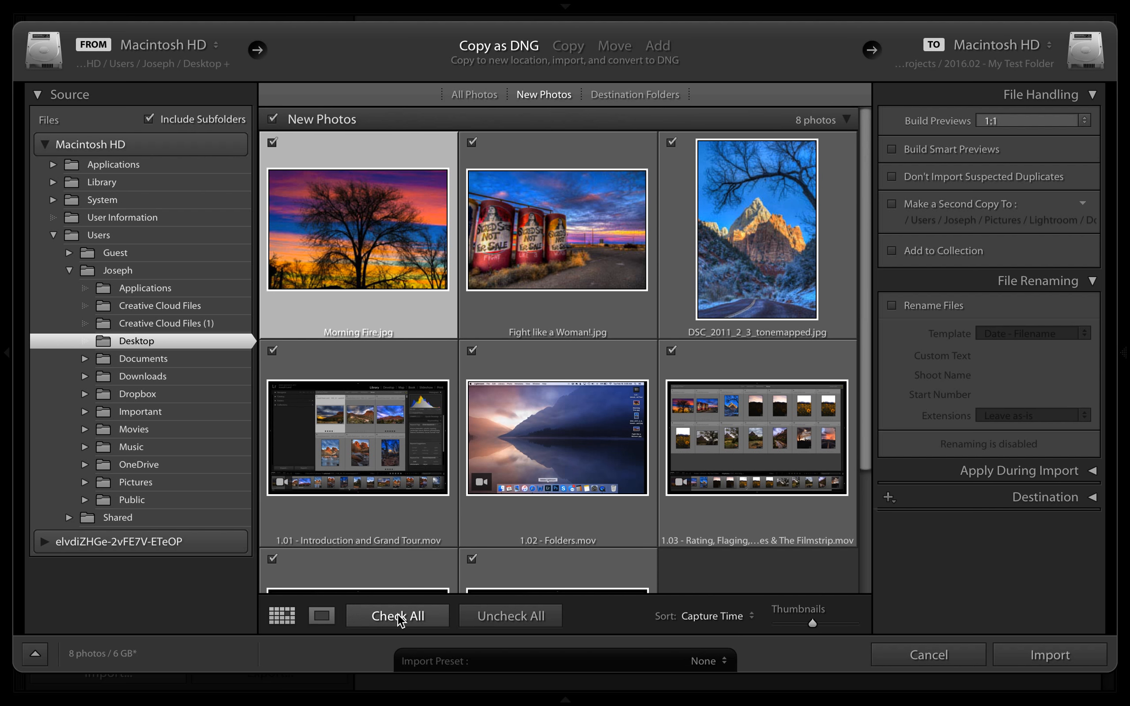
{"action": "left_click", "coordinate": [496, 616]}
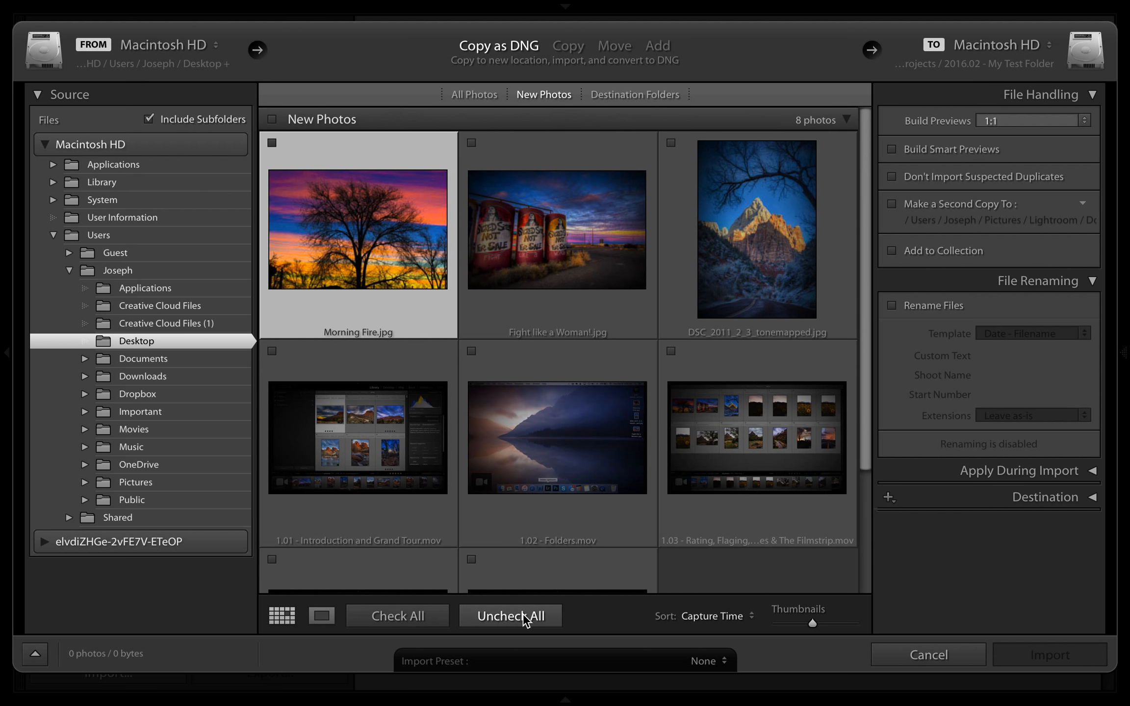
Look through the sort options, keep Capture Time, and shrink the thumbnails to show four per row.
{"action": "left_click", "coordinate": [702, 616]}
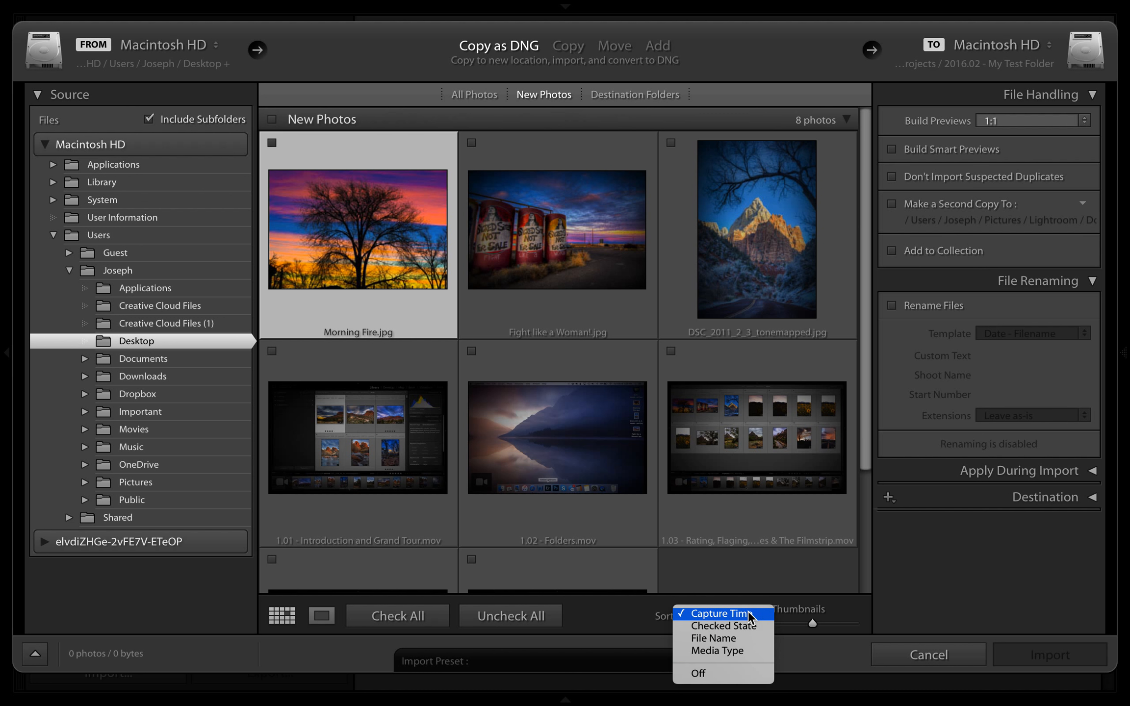
{"action": "left_click", "coordinate": [622, 627]}
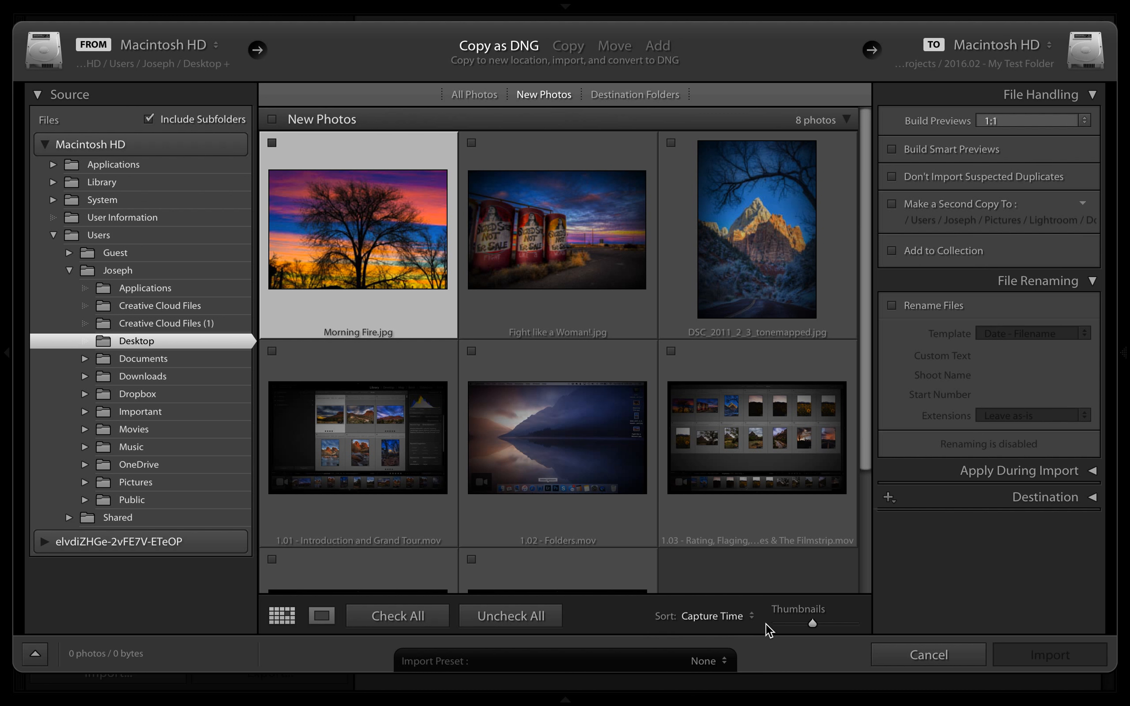
{"action": "mouse_move", "coordinate": [814, 621]}
{"action": "left_mouse_down"}
{"action": "mouse_move", "coordinate": [835, 625]}
{"action": "mouse_move", "coordinate": [802, 627]}
{"action": "left_mouse_up"}
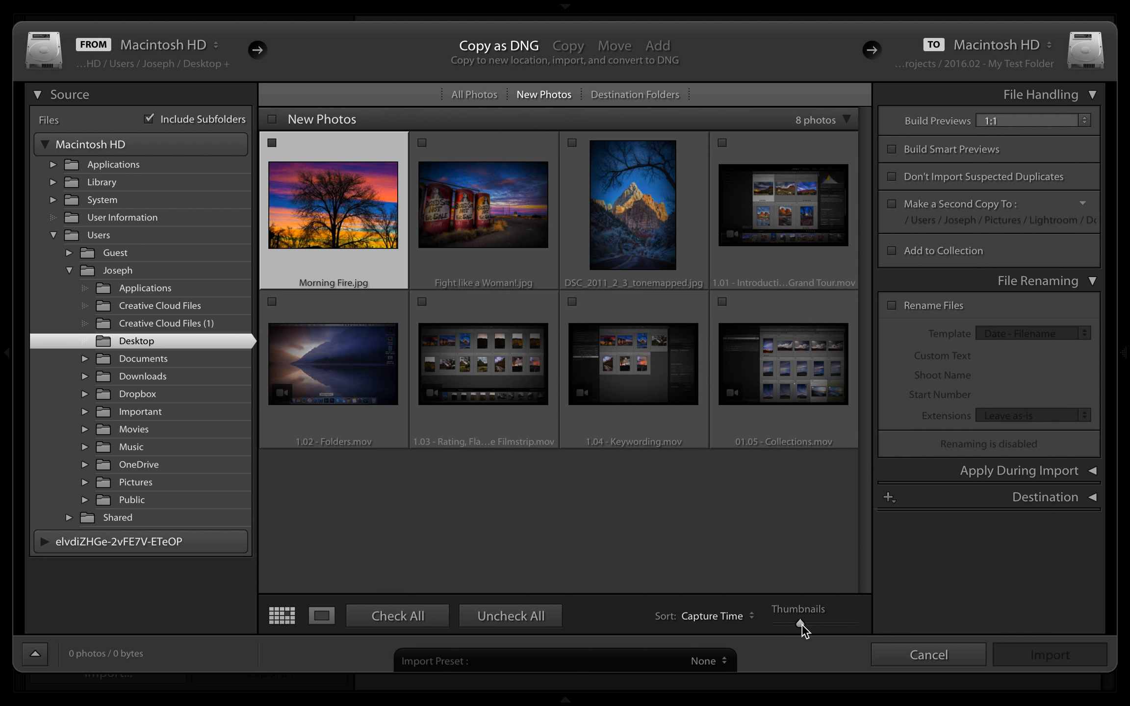
{"action": "left_click", "coordinate": [801, 623]}
Select all the files, try checking them all for import, and uncheck and deselect them again.
{"action": "left_click", "coordinate": [773, 368], "text": "shift"}
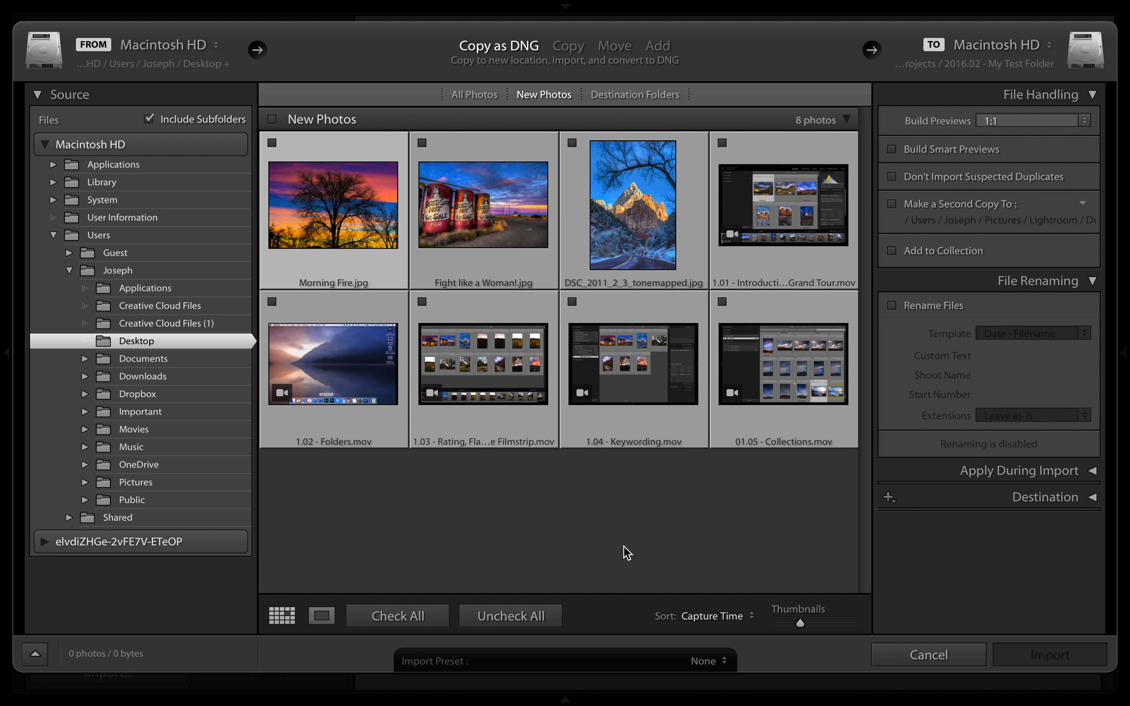
{"action": "left_click", "coordinate": [385, 622]}
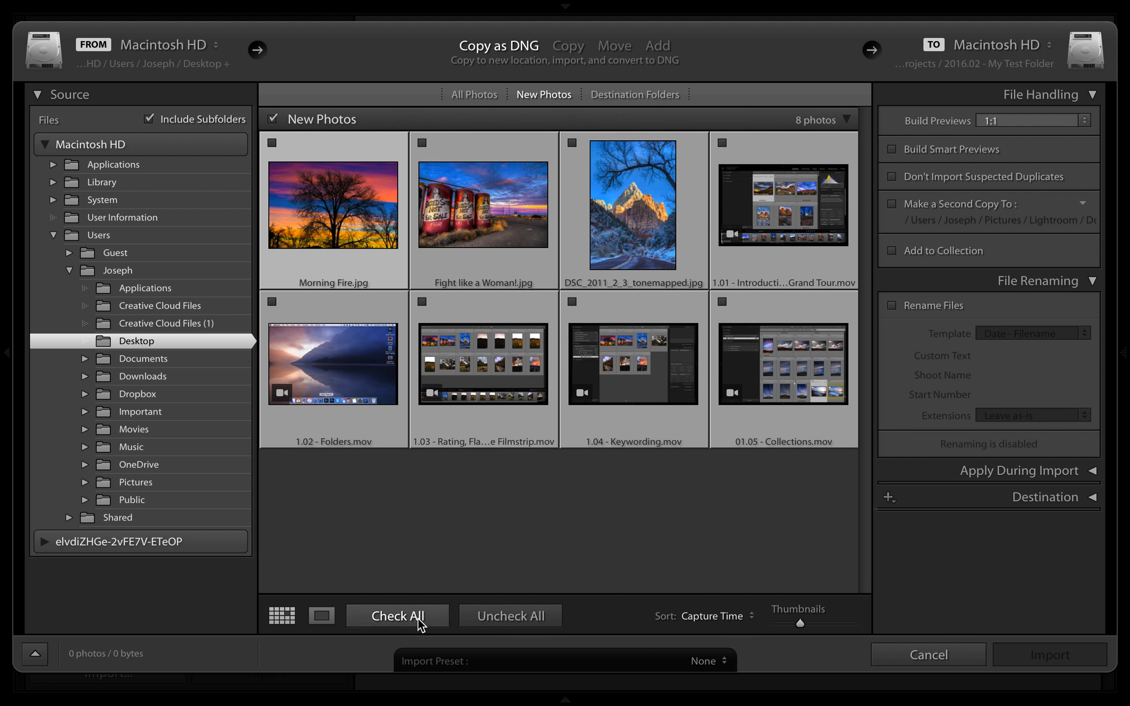
{"action": "left_click", "coordinate": [523, 632]}
{"action": "left_click", "coordinate": [572, 530]}
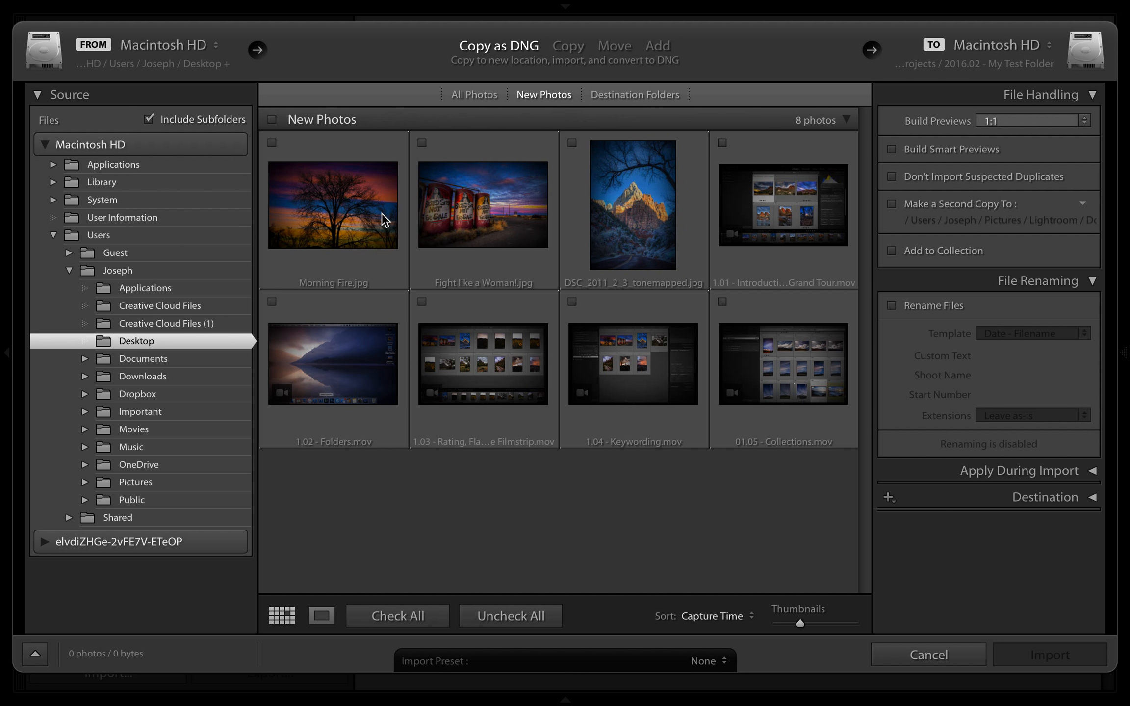
Select Morning Fire.jpg, Fight like a Woman!.jpg and DSC_2011_2_3_tonemapped.jpg together, check them for import and deselect them.
{"action": "left_click", "coordinate": [445, 202], "text": "shift"}
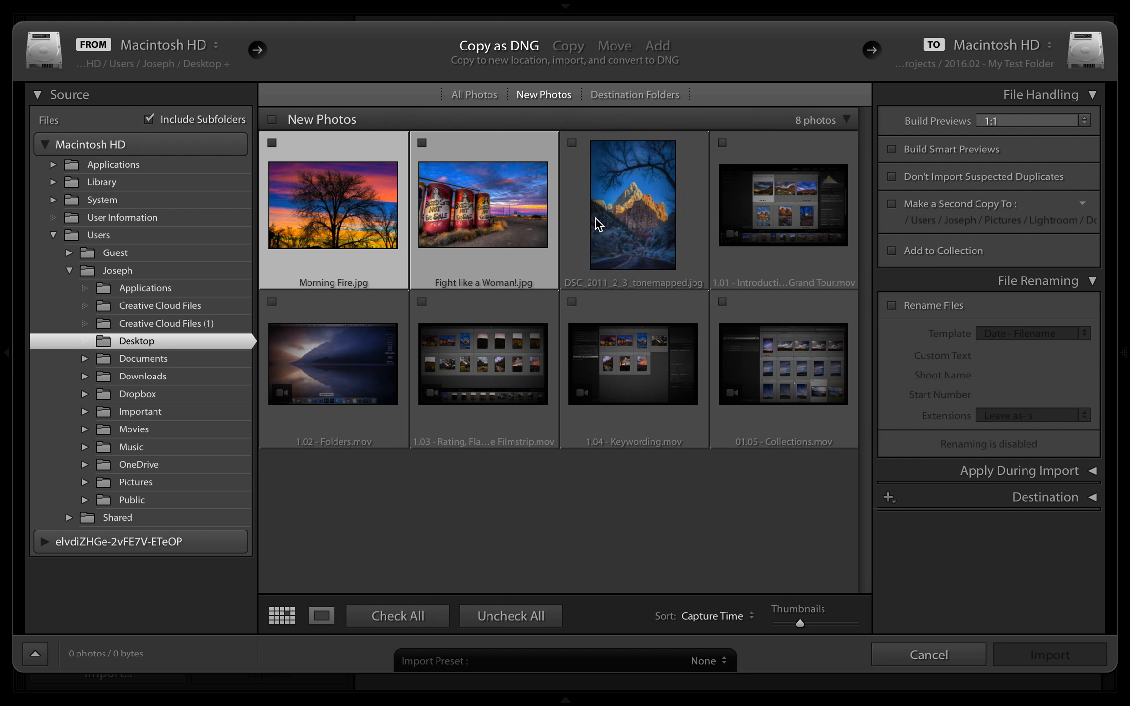
{"action": "left_click", "coordinate": [608, 223], "text": "shift"}
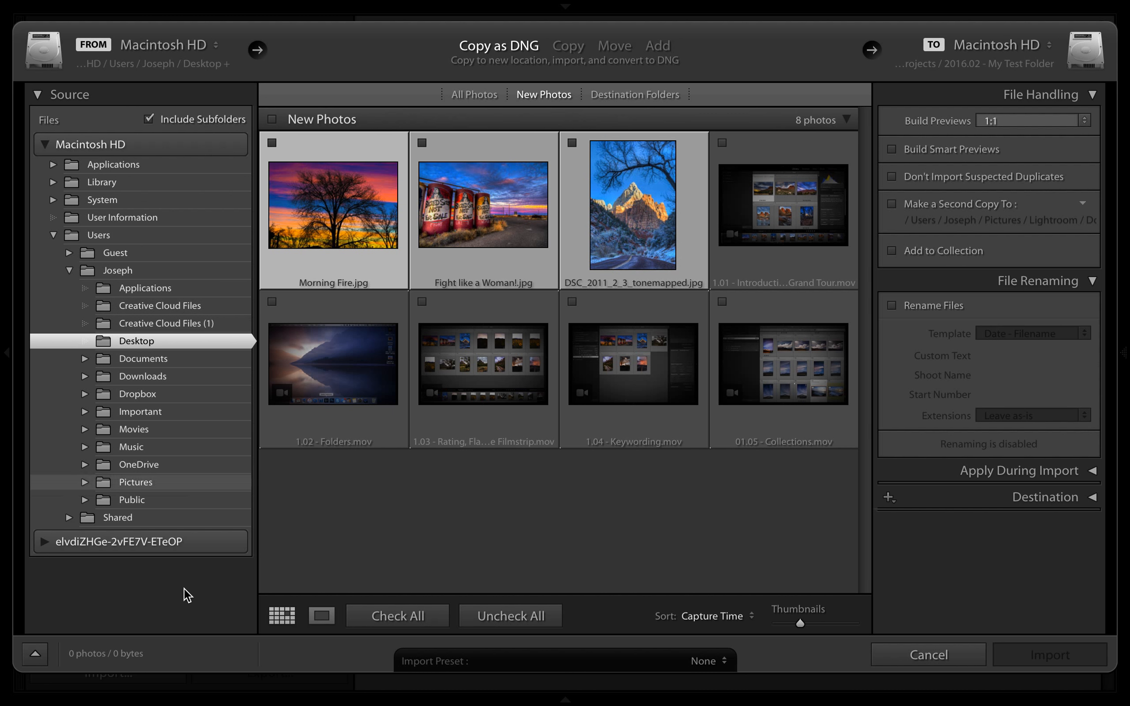
{"action": "left_click", "coordinate": [572, 142]}
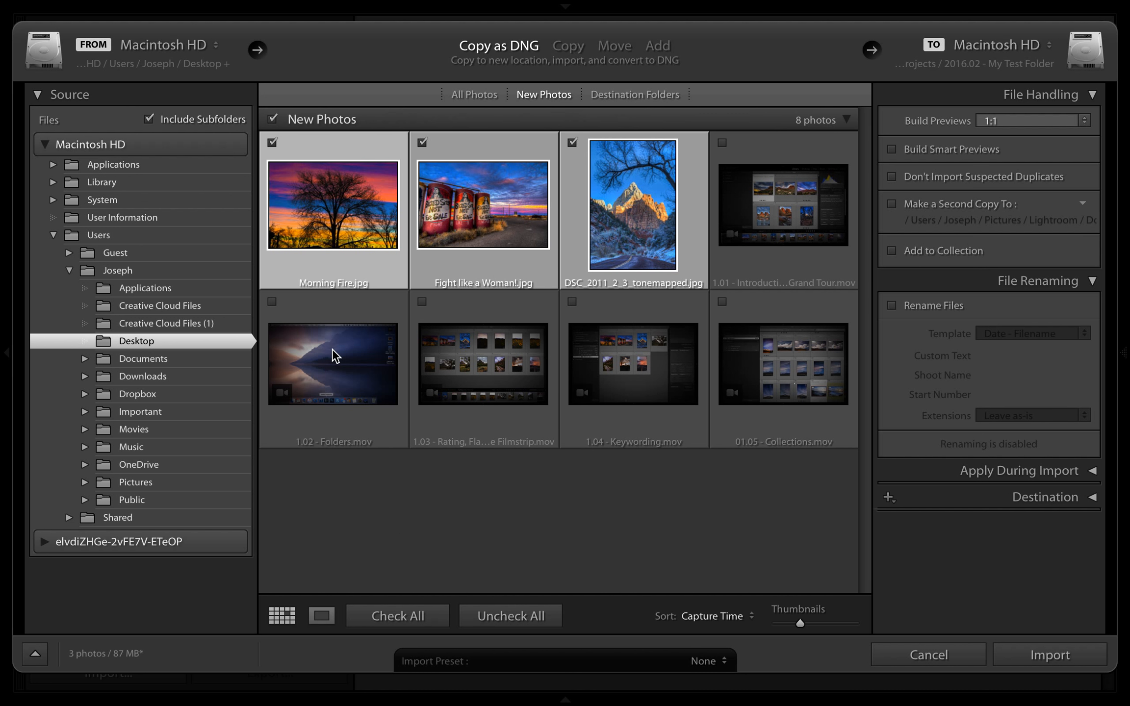
{"action": "left_click", "coordinate": [619, 526]}
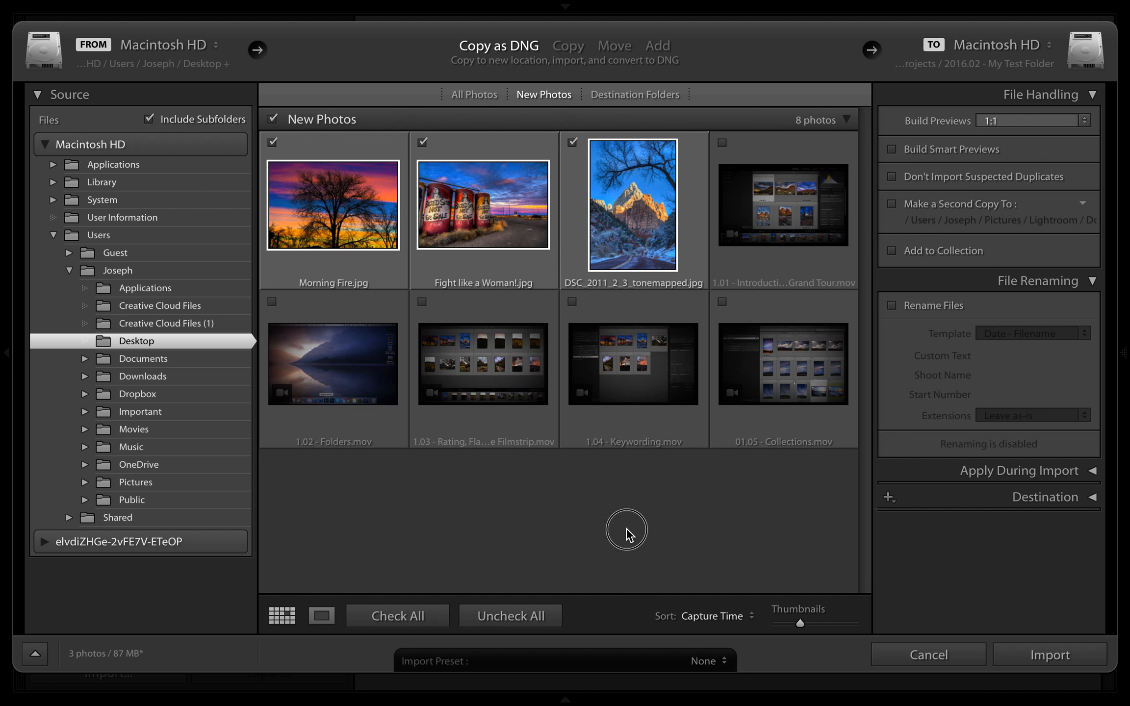
Try Minimal for Build Previews and return it to 1:1, and turn Build Smart Previews on and off again.
{"action": "left_click", "coordinate": [1085, 94]}
{"action": "left_click", "coordinate": [1076, 95]}
{"action": "left_click", "coordinate": [1014, 122]}
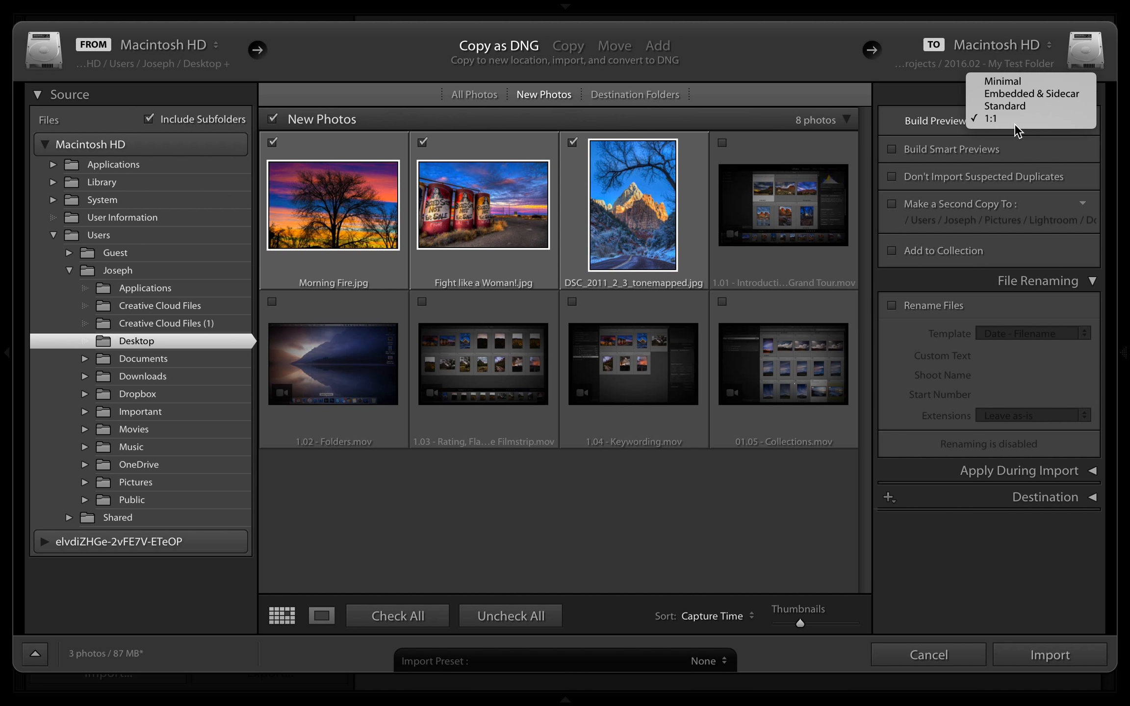
{"action": "left_click", "coordinate": [921, 118]}
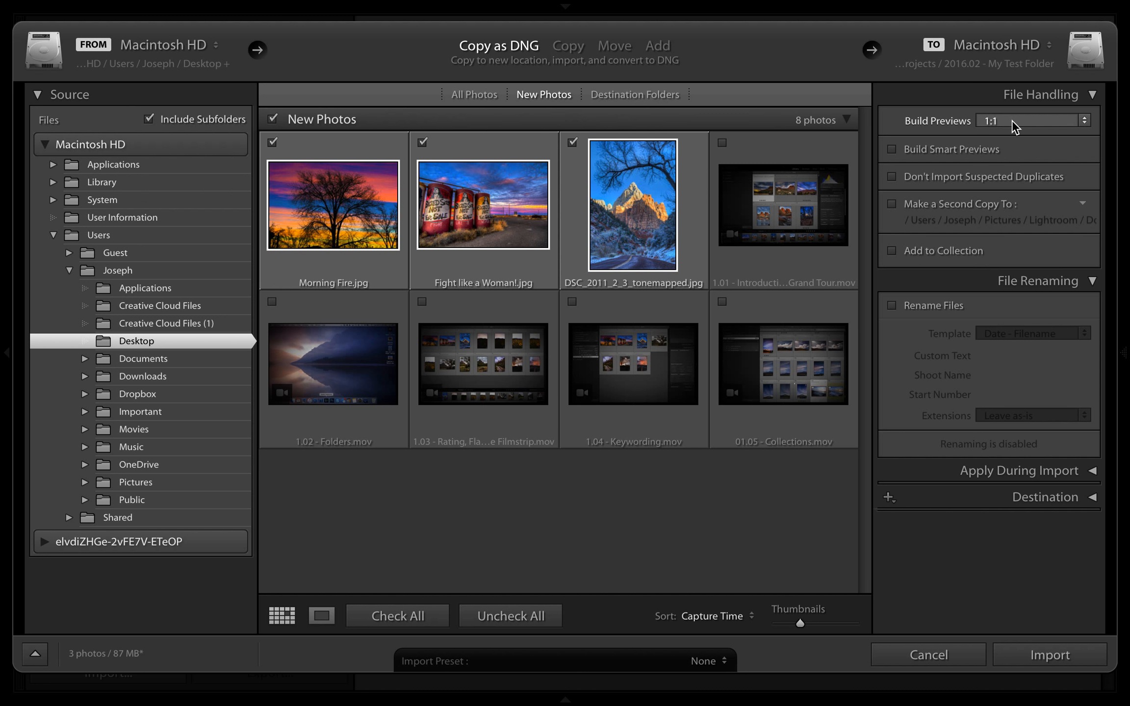
{"action": "left_click", "coordinate": [1012, 120]}
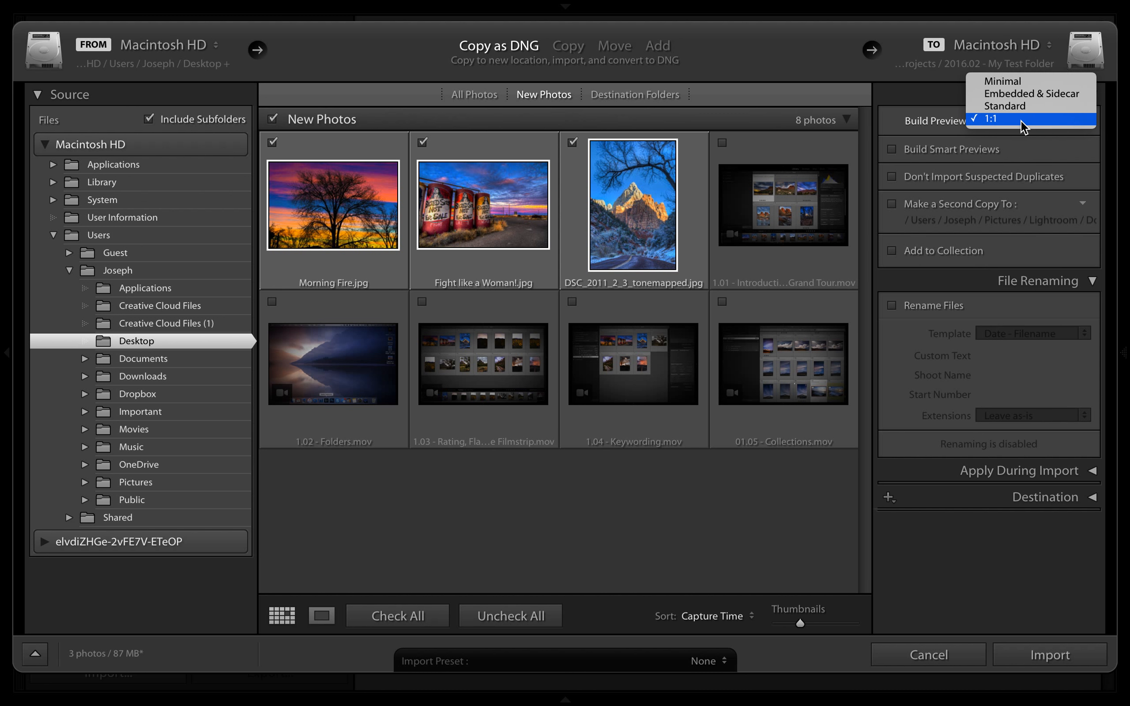
{"action": "left_click", "coordinate": [1047, 77]}
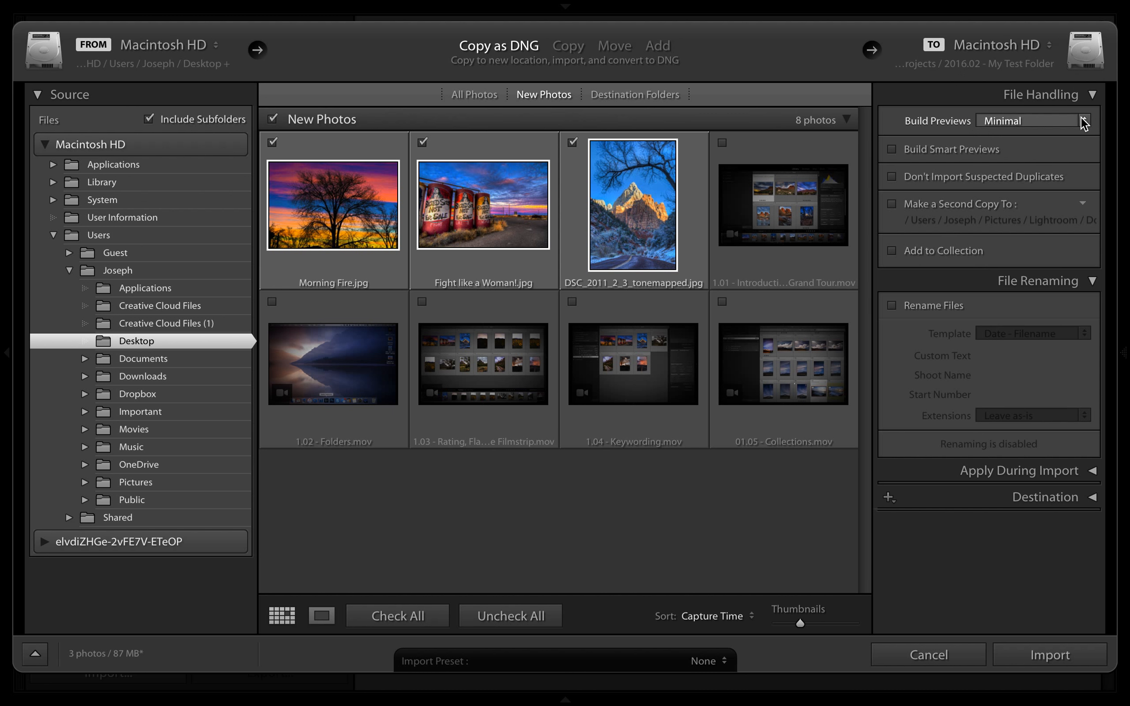
{"action": "left_click", "coordinate": [1083, 123]}
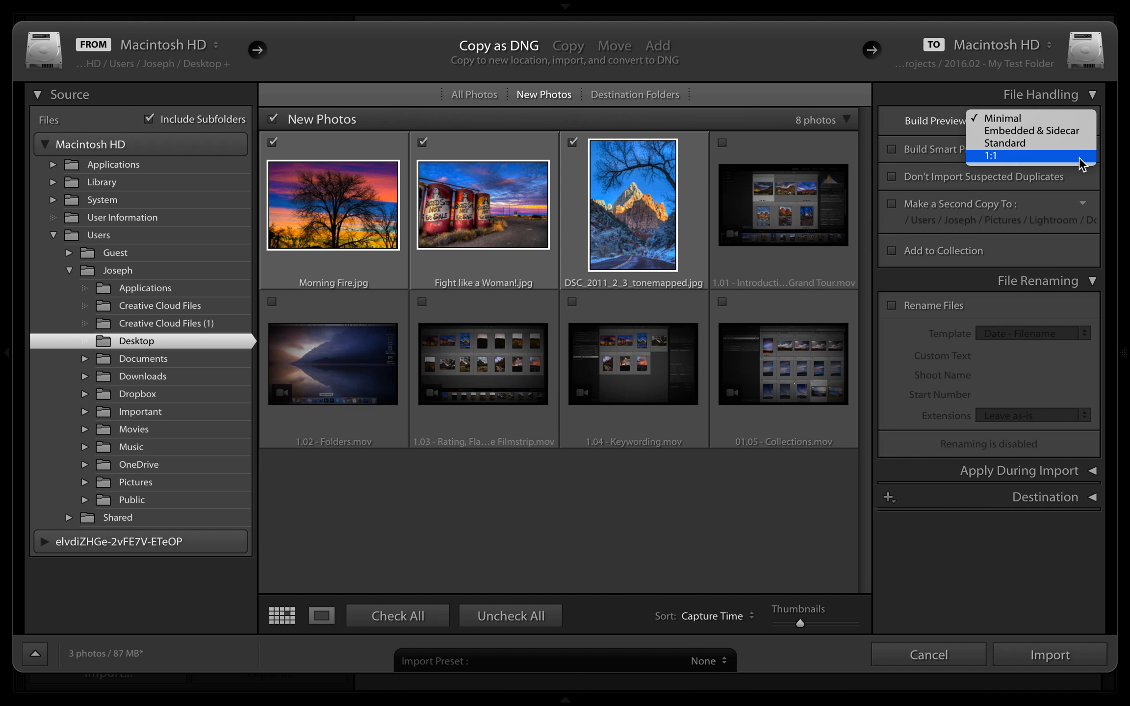
{"action": "left_click", "coordinate": [1022, 153]}
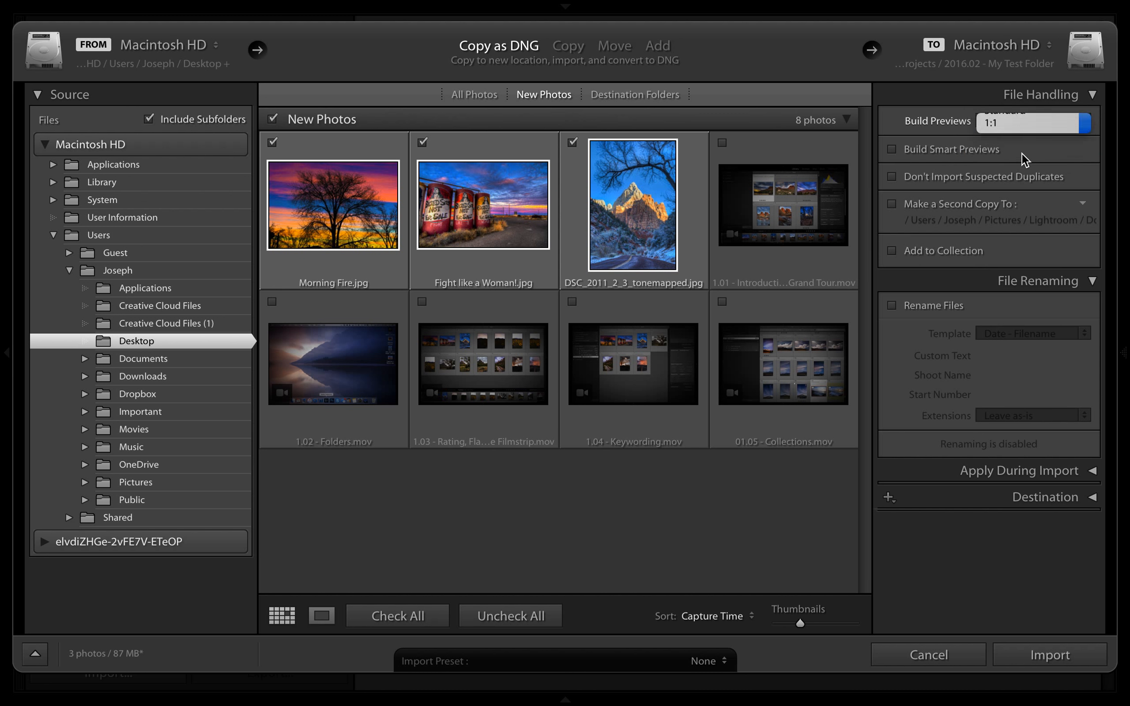
{"action": "left_click", "coordinate": [988, 151]}
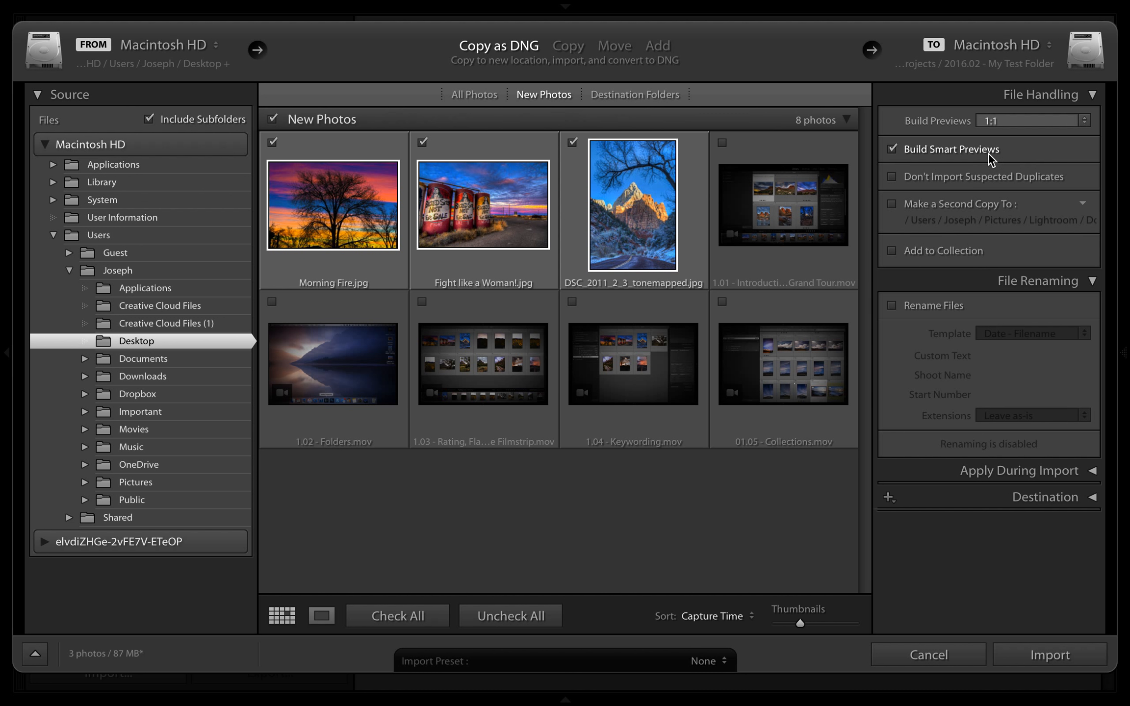
{"action": "left_click", "coordinate": [988, 153]}
Try enabling a second copy of the imports, browse to the Desktop as backup folder, cancel the choice and disable the option.
{"action": "left_click", "coordinate": [983, 207]}
{"action": "left_click", "coordinate": [1084, 206]}
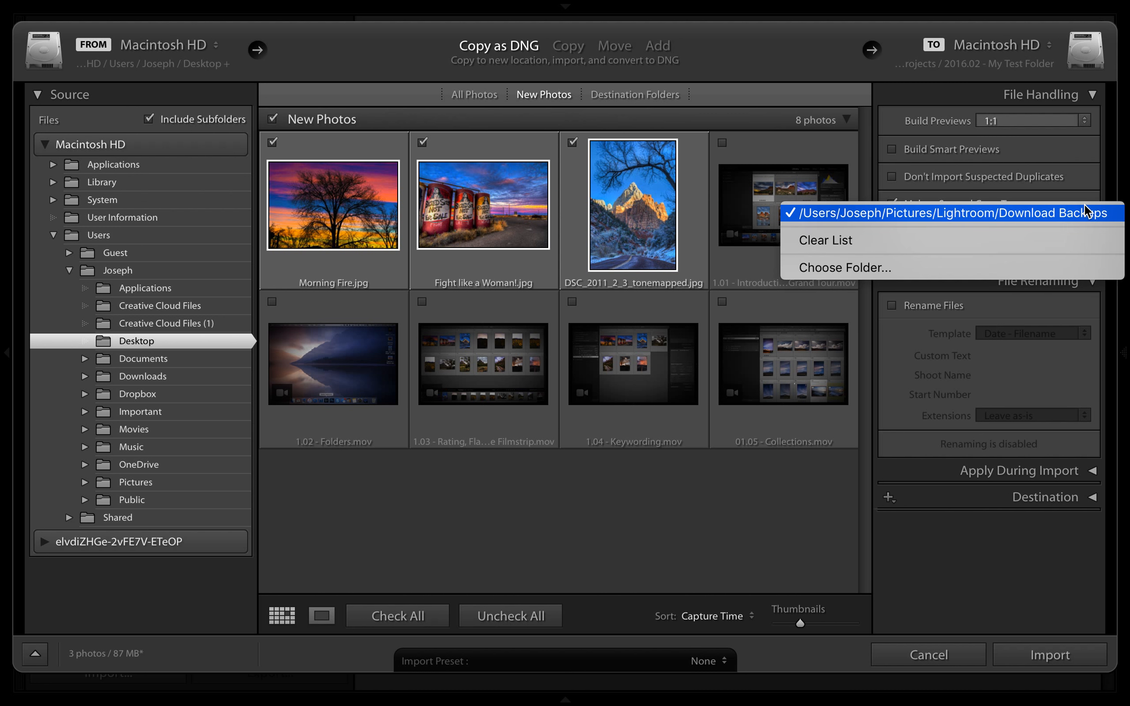
{"action": "left_click", "coordinate": [902, 258]}
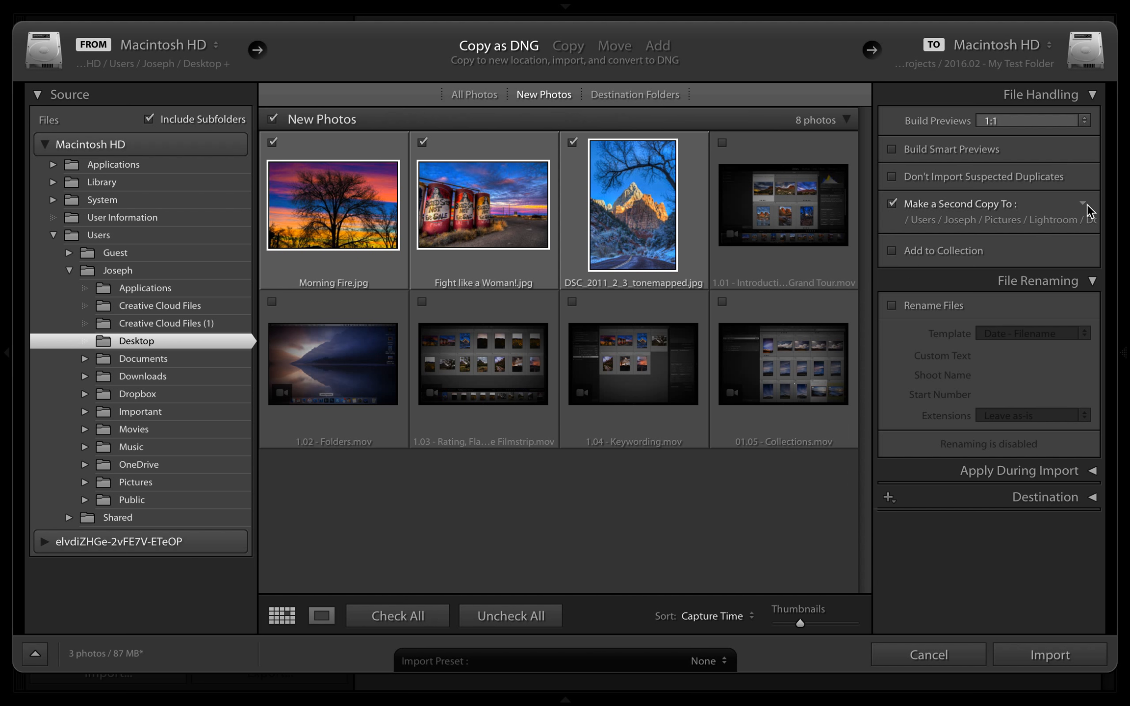
{"action": "left_click", "coordinate": [1083, 204]}
{"action": "left_click", "coordinate": [898, 267]}
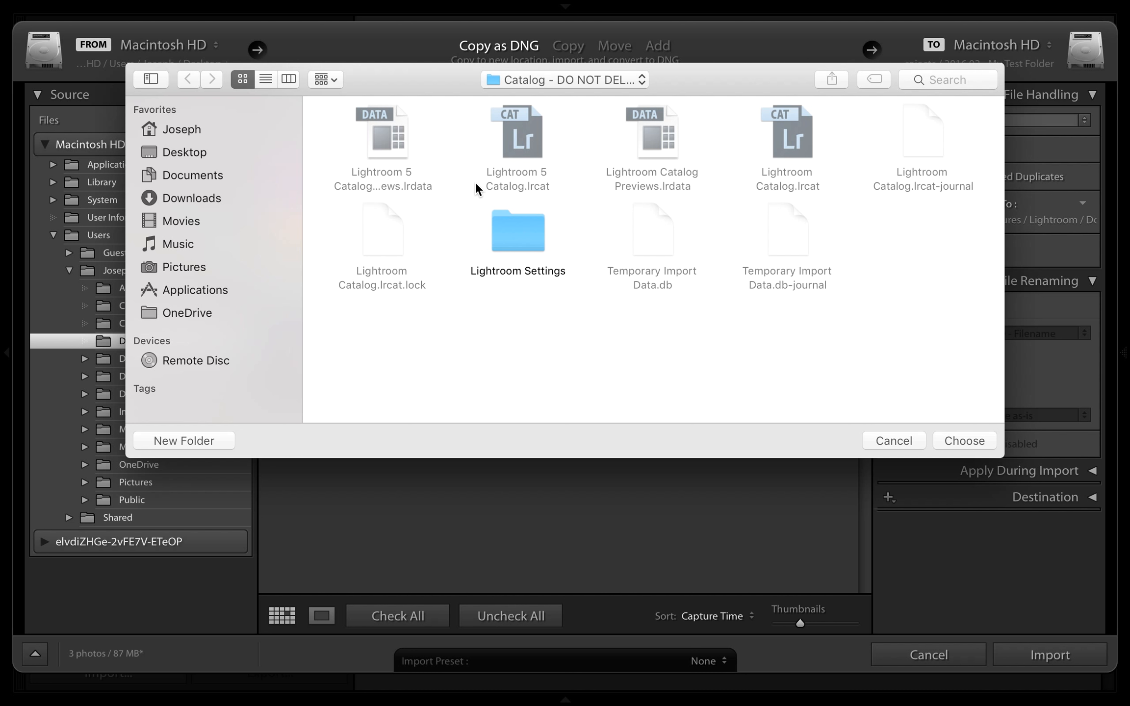
{"action": "left_click", "coordinate": [183, 153]}
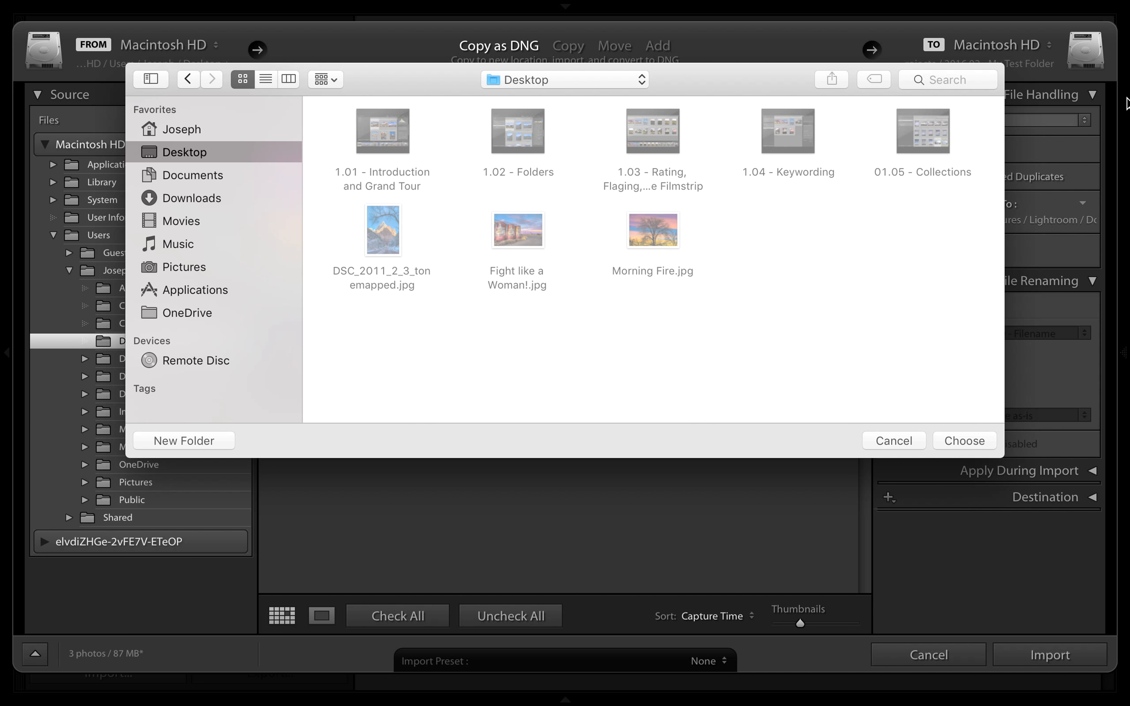
{"action": "left_click", "coordinate": [938, 442]}
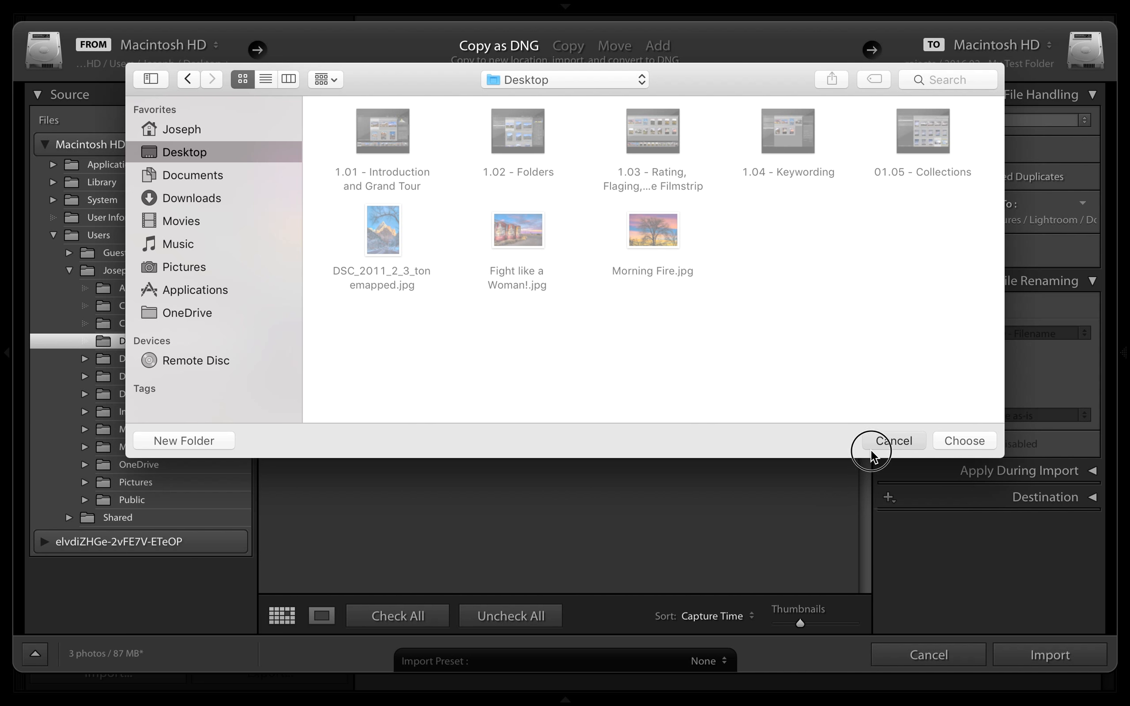
{"action": "left_click", "coordinate": [891, 204]}
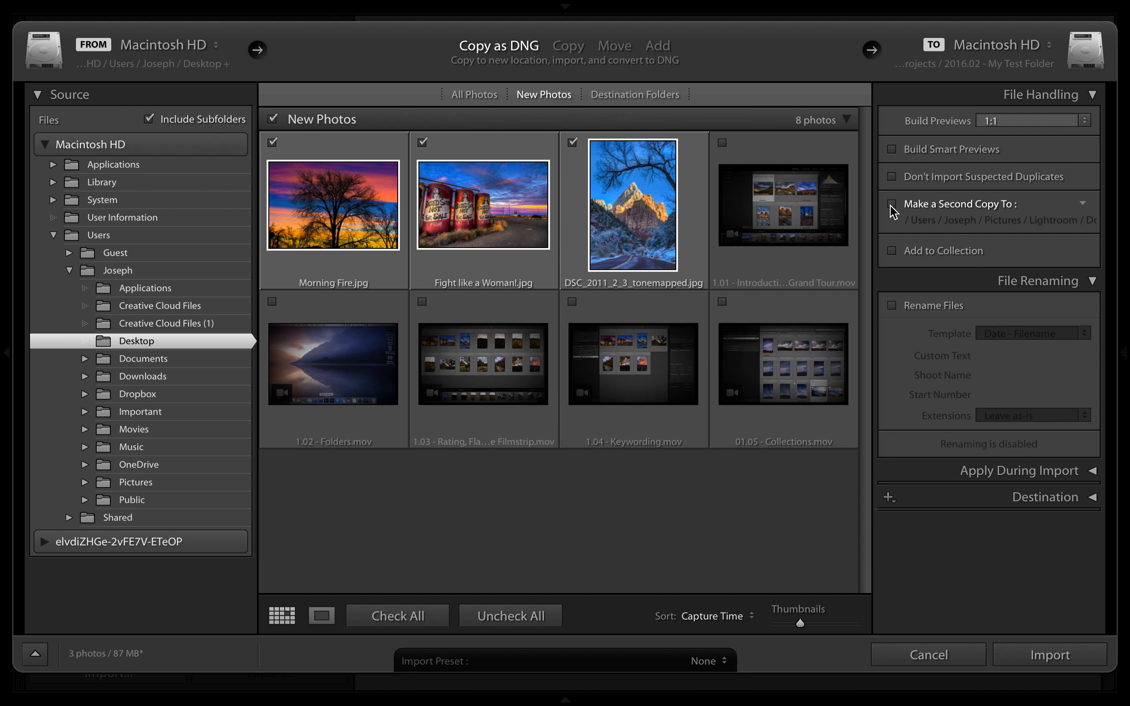
Try adding the imports to a collection, cancel creating a new collection and turn Add to Collection off again.
{"action": "left_click", "coordinate": [889, 252]}
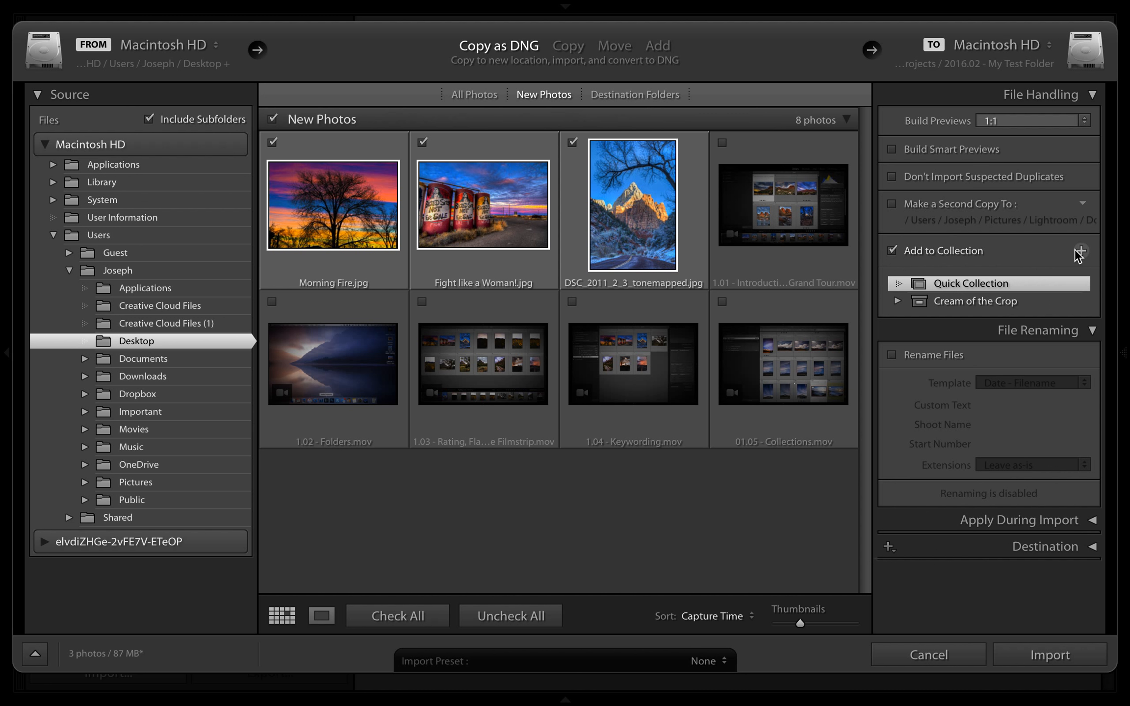
{"action": "left_click", "coordinate": [1081, 251]}
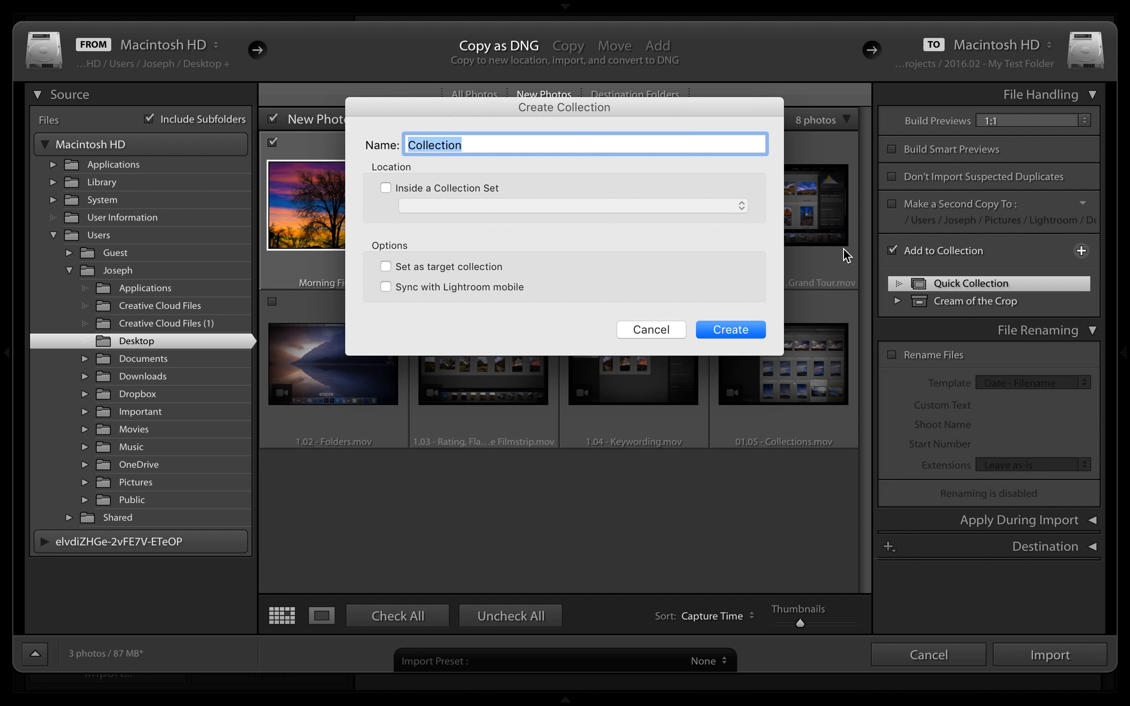
{"action": "left_click", "coordinate": [628, 328]}
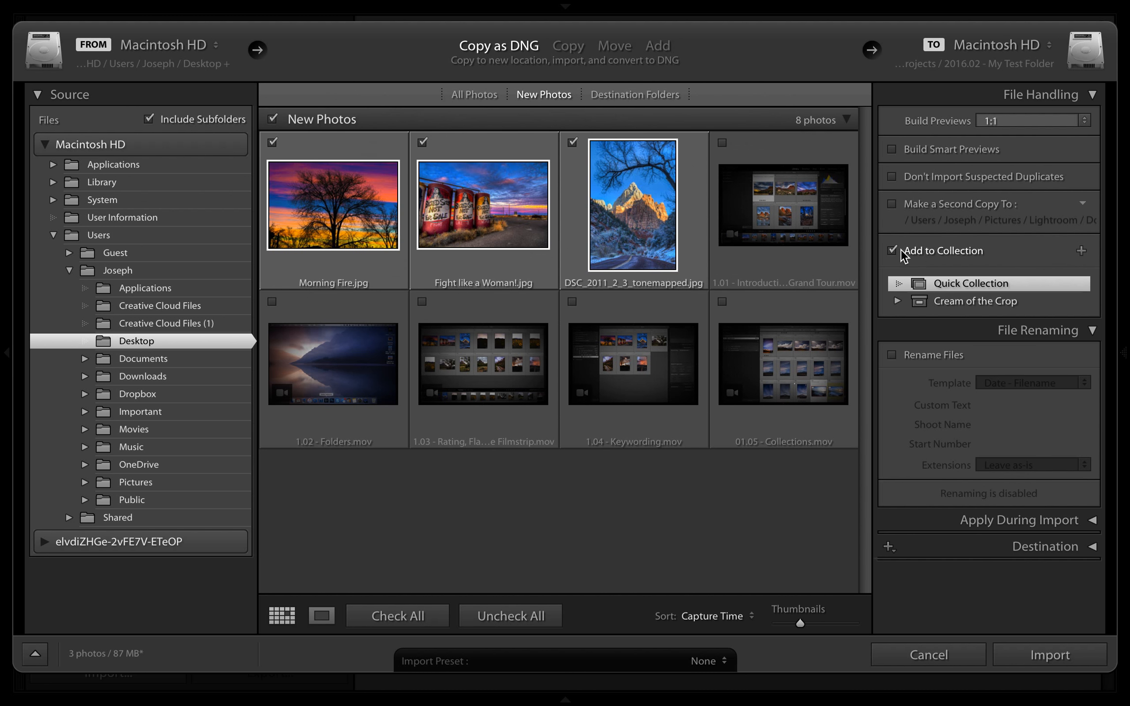
{"action": "left_click", "coordinate": [895, 248]}
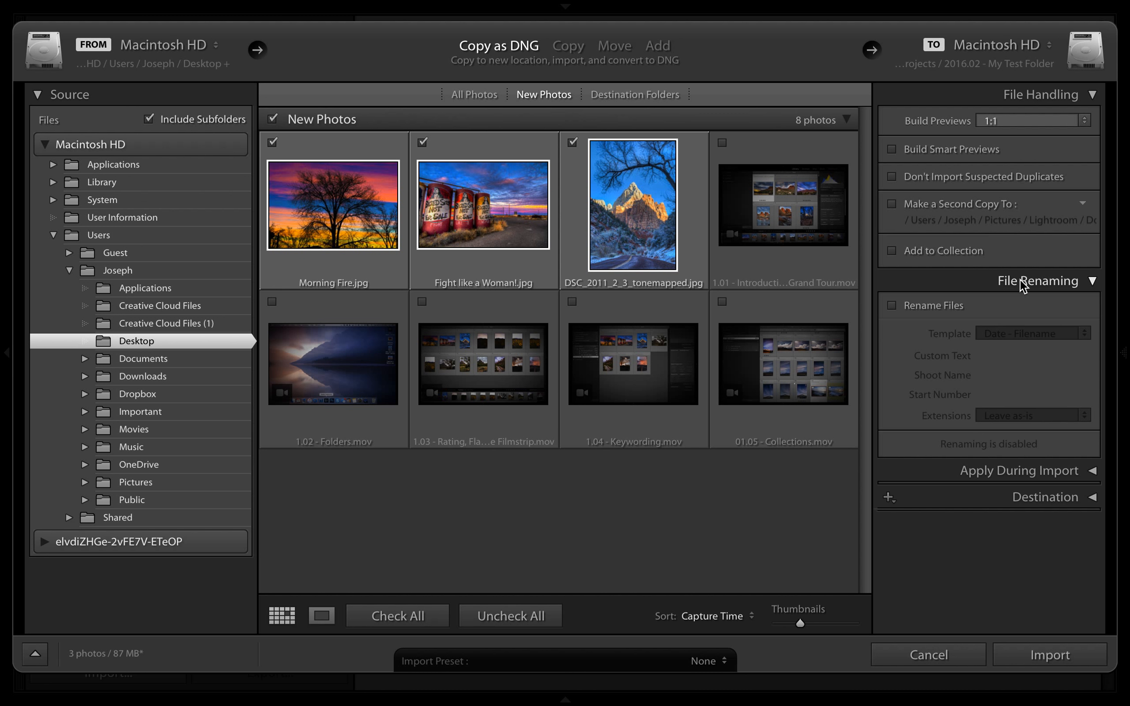
Enable file renaming on import, look through the templates and choose Custom Name (x of y).
{"action": "left_click", "coordinate": [1022, 283]}
{"action": "left_click", "coordinate": [1020, 282]}
{"action": "left_click", "coordinate": [905, 305]}
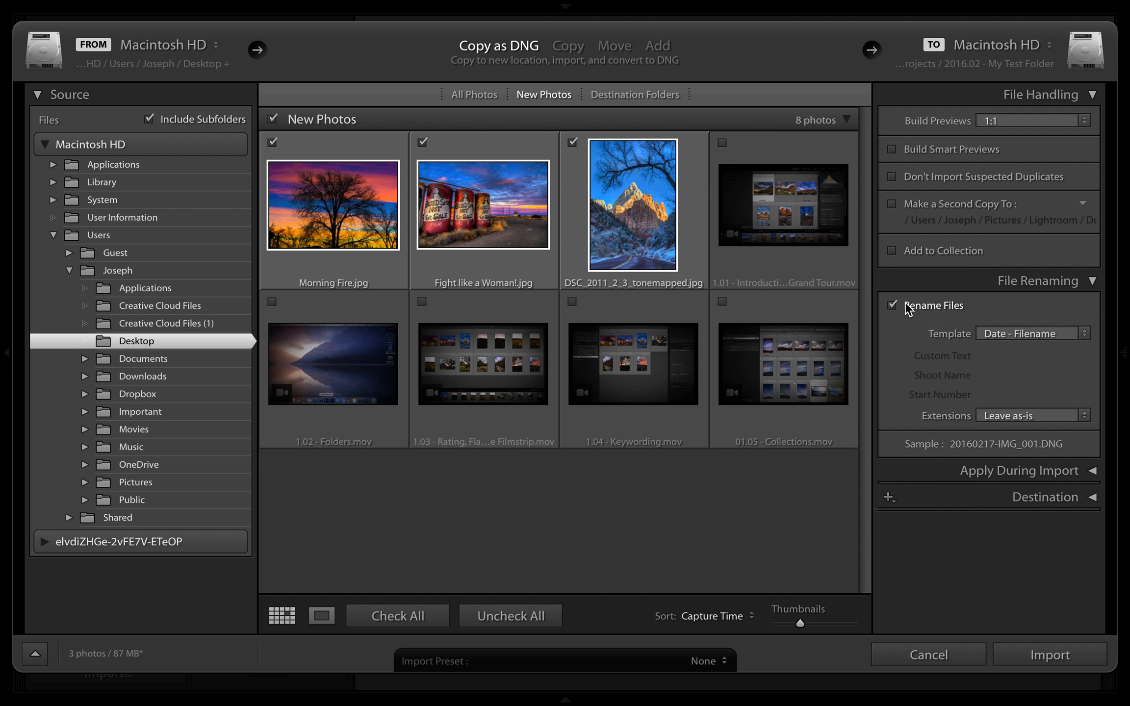
{"action": "left_click", "coordinate": [998, 334]}
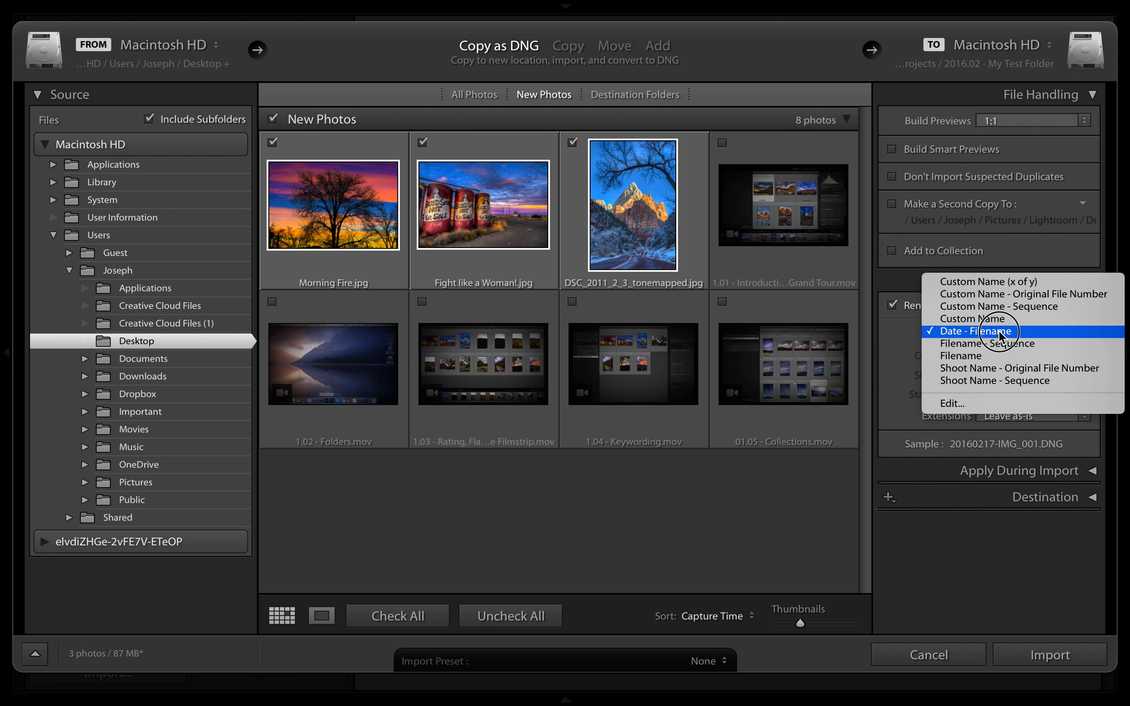
{"action": "left_click", "coordinate": [902, 334]}
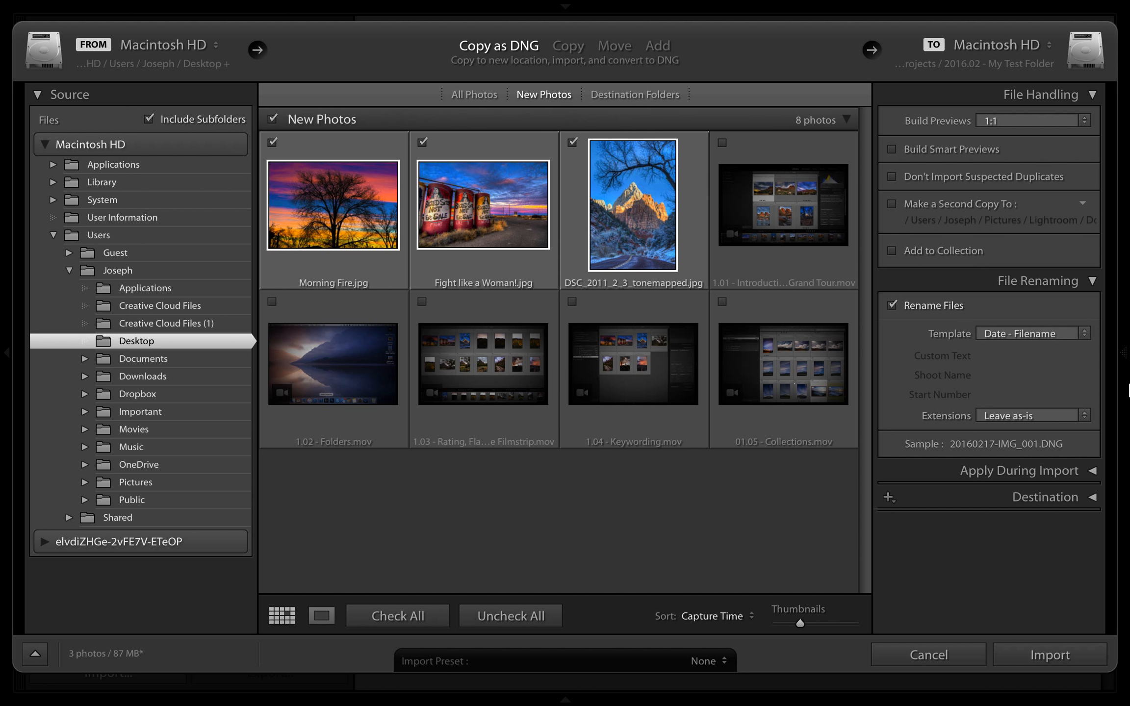
{"action": "left_click", "coordinate": [1063, 343]}
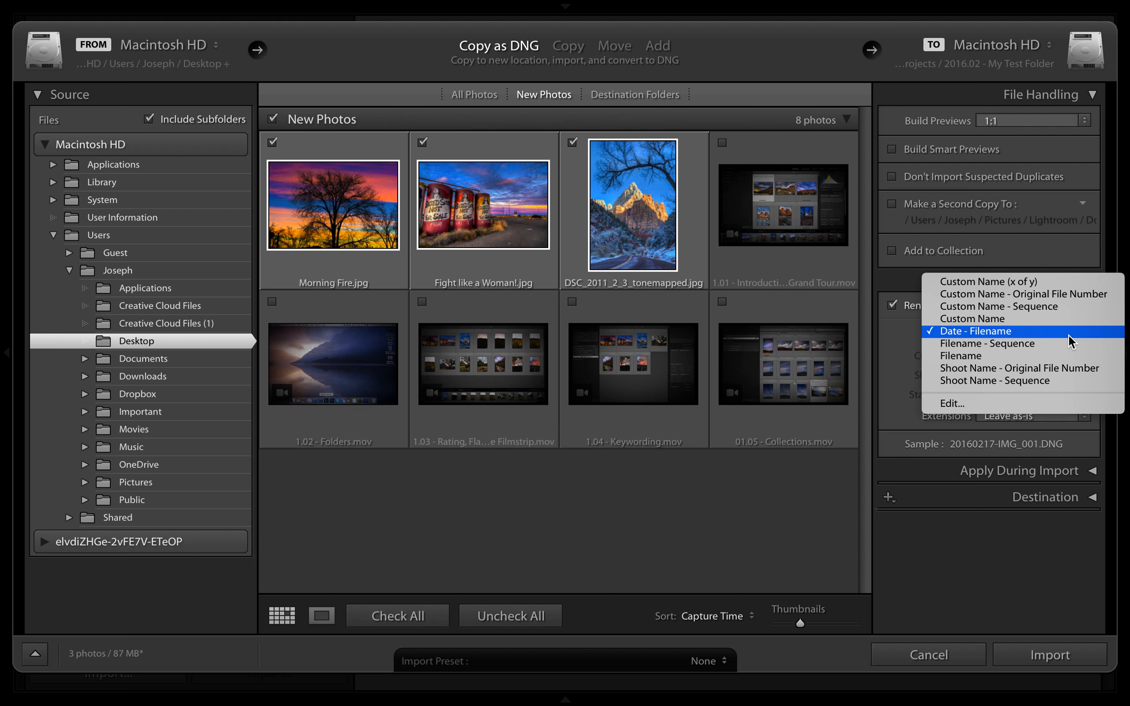
{"action": "left_click", "coordinate": [1038, 283]}
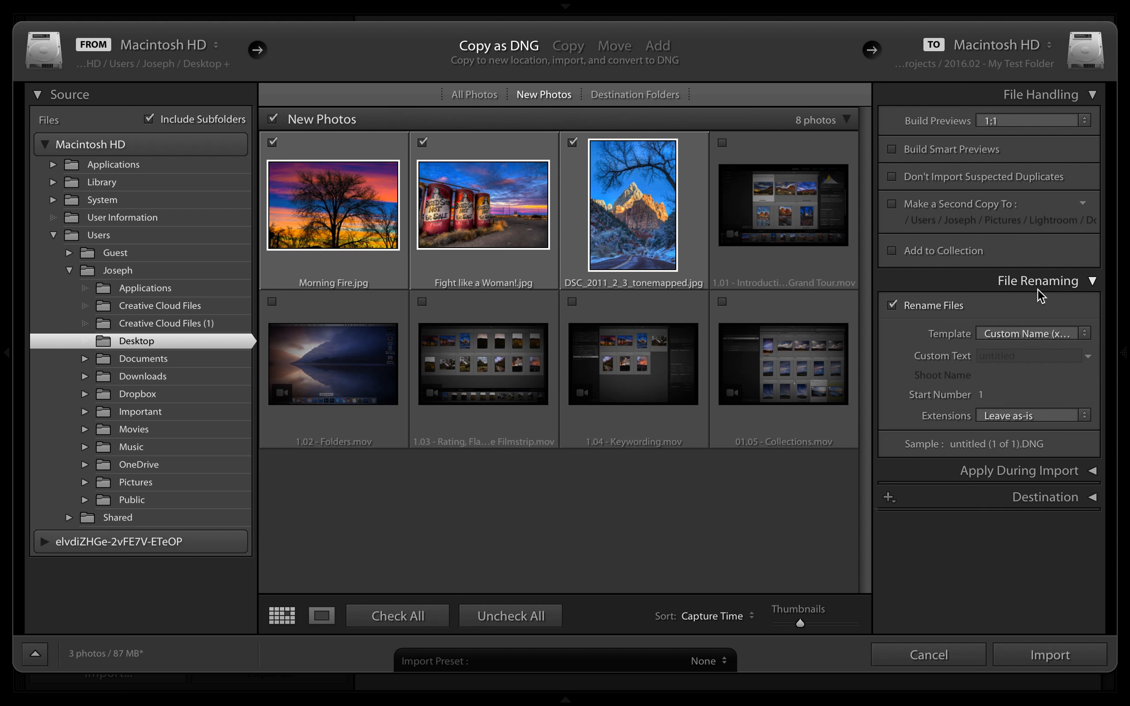
Set the custom text of the renaming template to Zion Trip 2016.
{"action": "left_click", "coordinate": [1018, 355]}
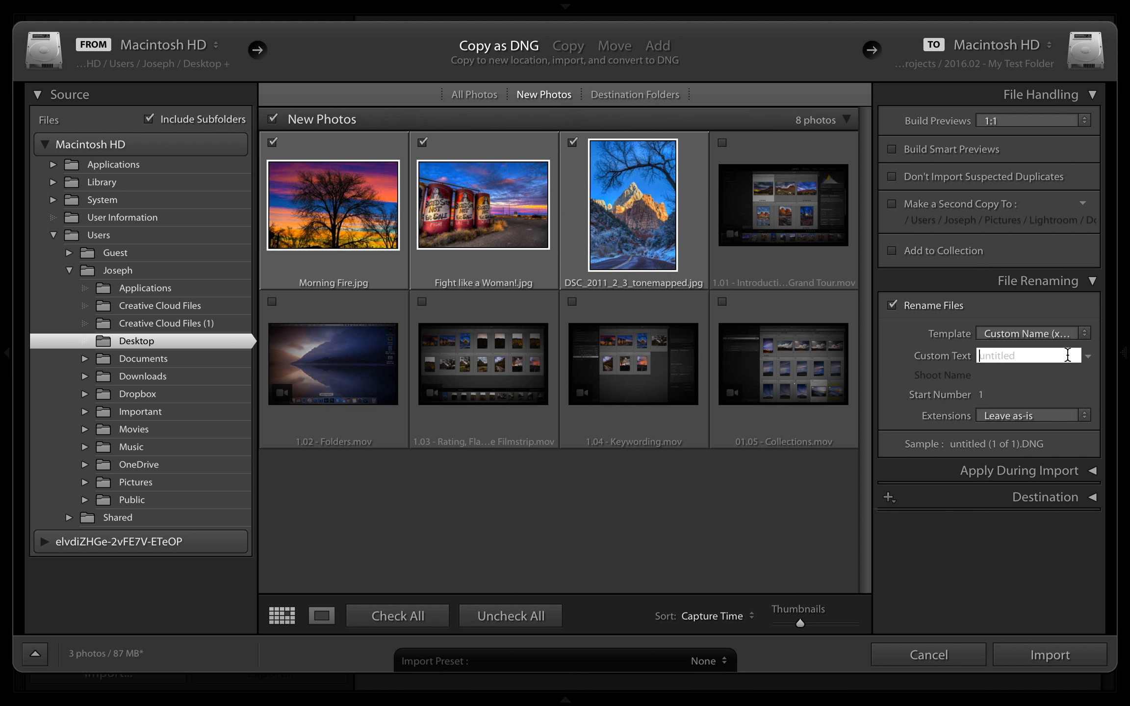
{"action": "type", "text": "cg"}
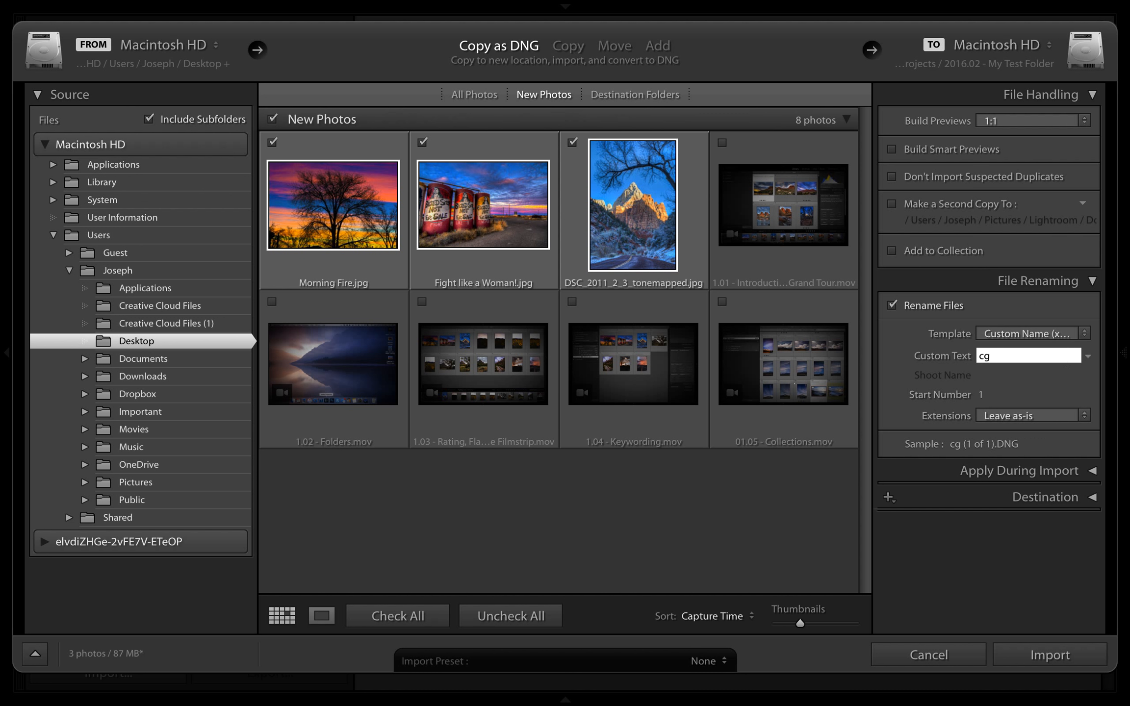
{"action": "key", "text": "BackSpace"}
{"action": "key", "text": "BackSpace"}
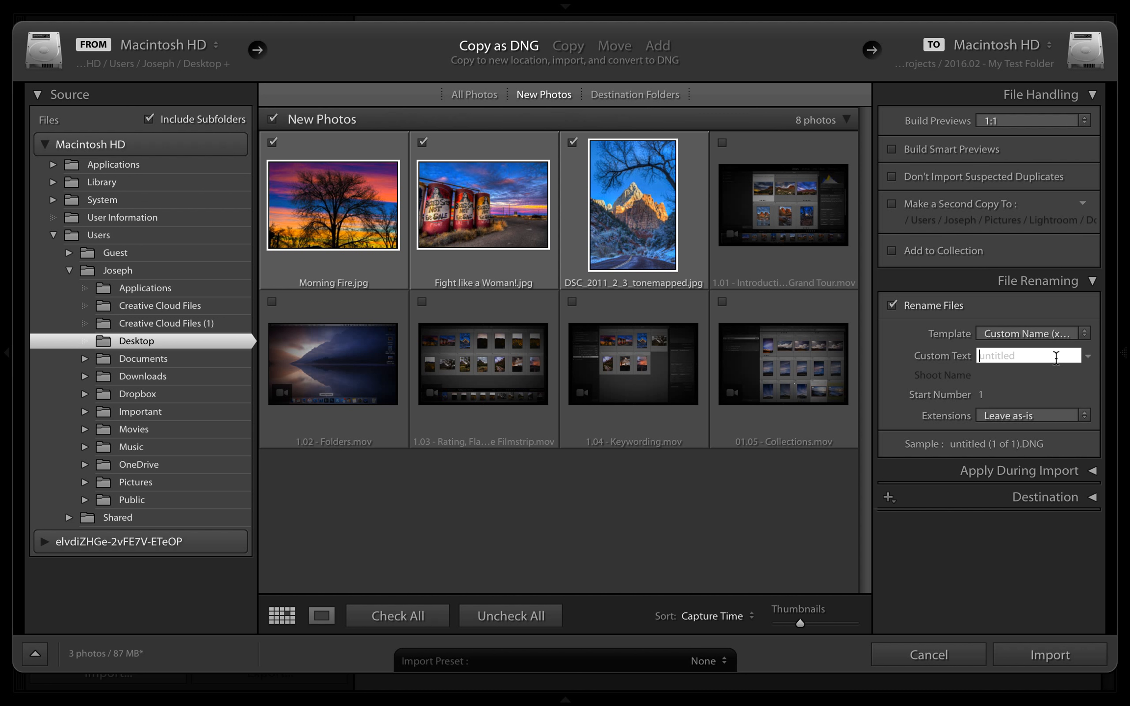
{"action": "type", "text": "Zion T"}
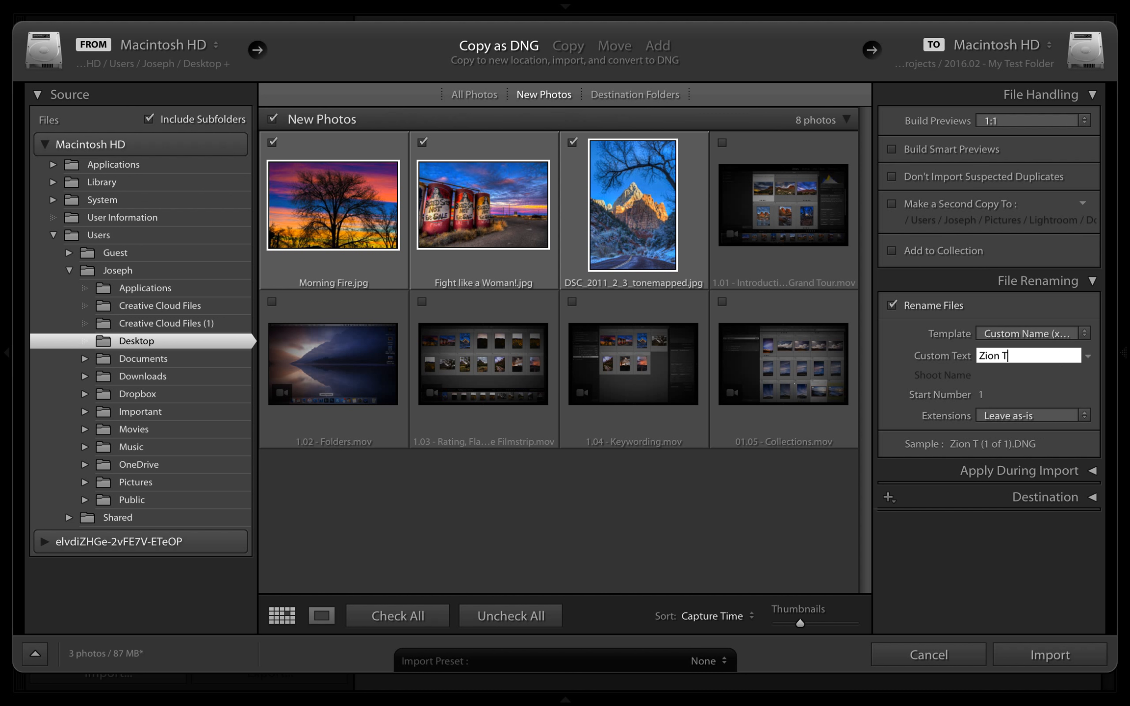
{"action": "type", "text": "rip 2-1"}
{"action": "type", "text": "6"}
{"action": "key", "text": "BackSpace"}
{"action": "key", "text": "BackSpace"}
{"action": "key", "text": "BackSpace"}
{"action": "type", "text": "016"}
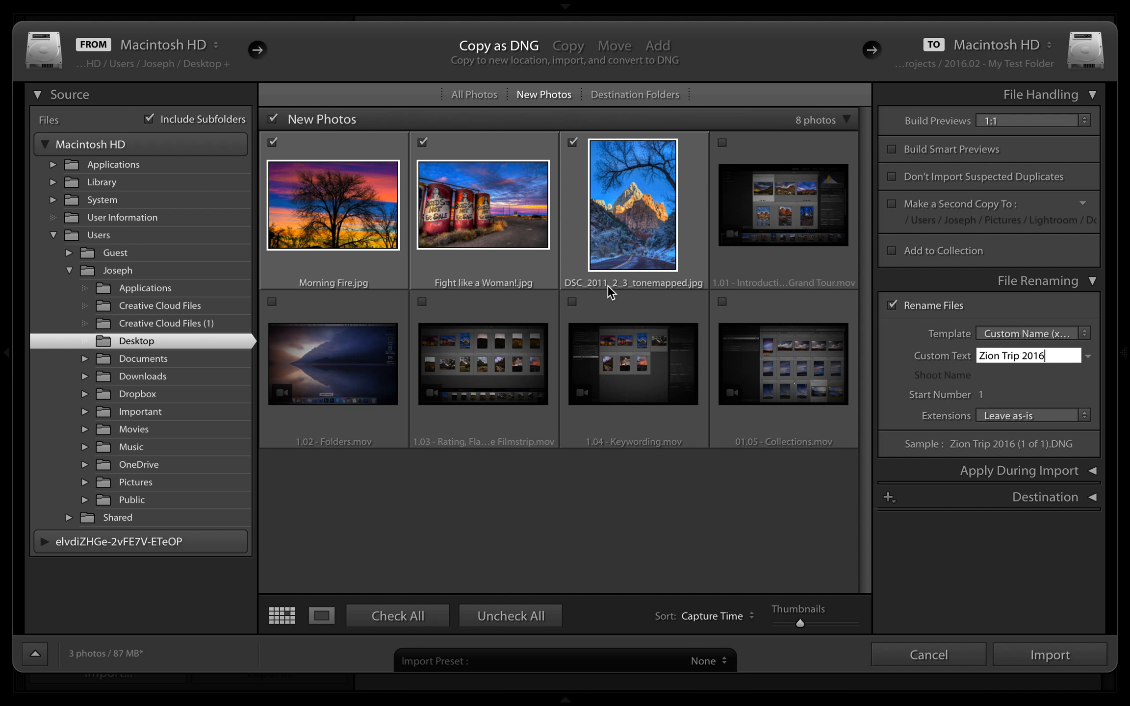
Turn file renaming off and collapse the File Renaming settings.
{"action": "left_click", "coordinate": [944, 308]}
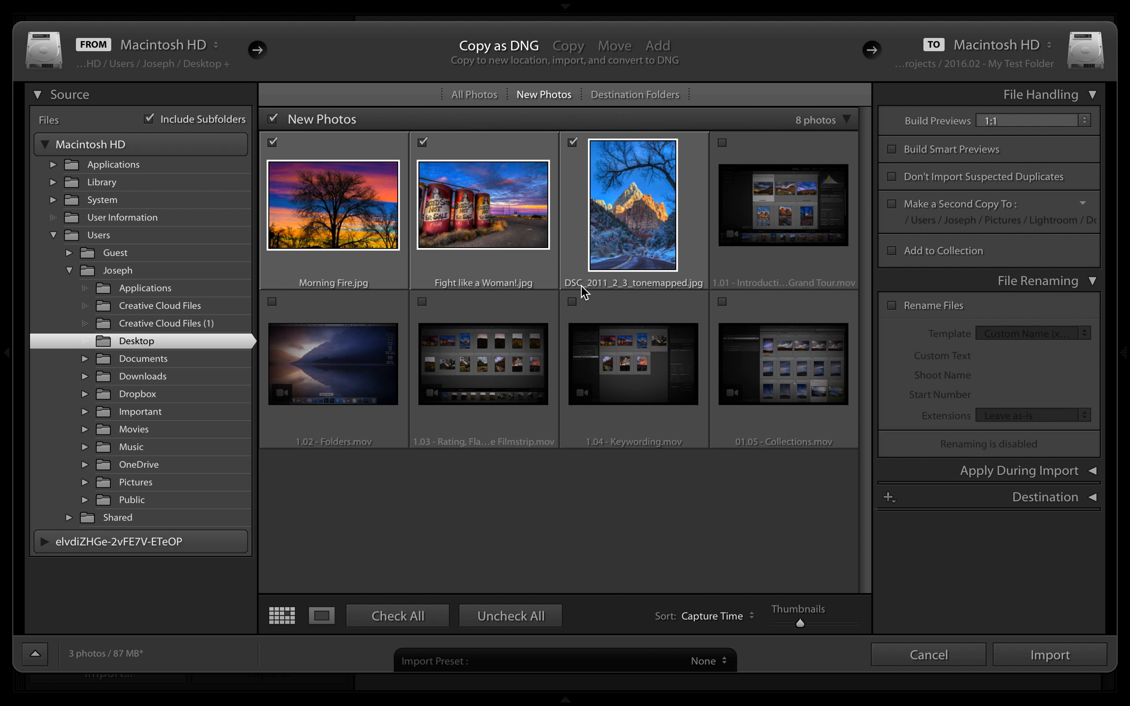
{"action": "mouse_move", "coordinate": [581, 285]}
{"action": "left_click", "coordinate": [1054, 282]}
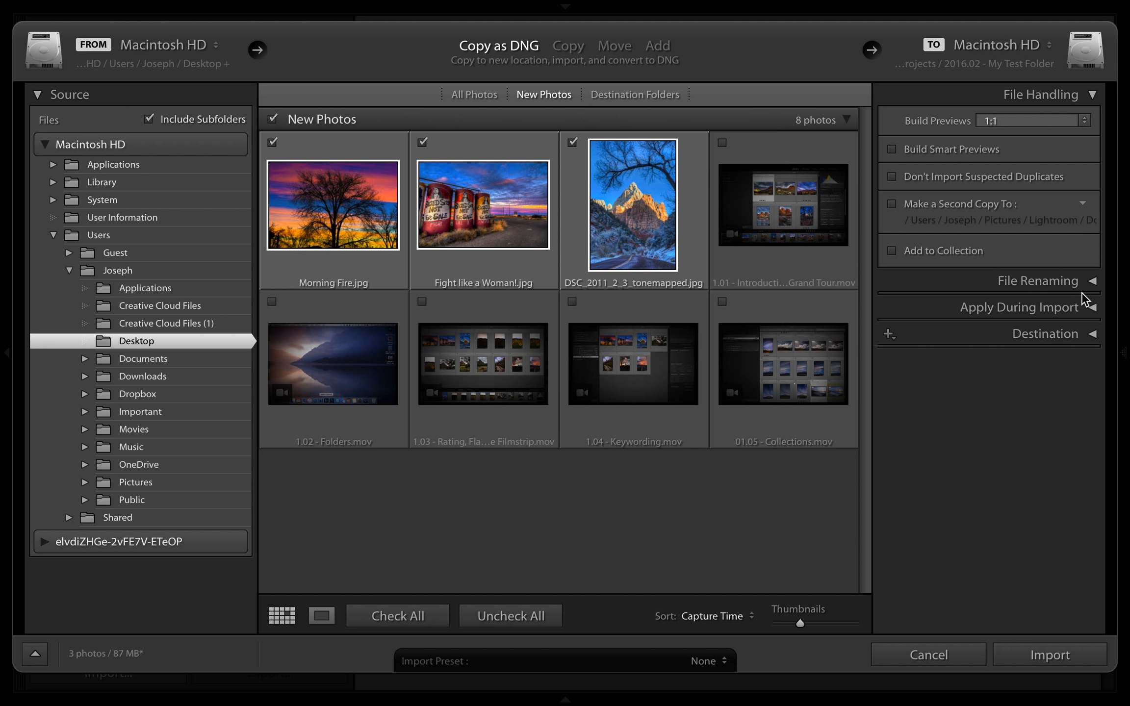
Expand the Apply During Import settings, look through the Develop Settings preset groups without choosing one, and collapse the section.
{"action": "left_click", "coordinate": [1086, 307]}
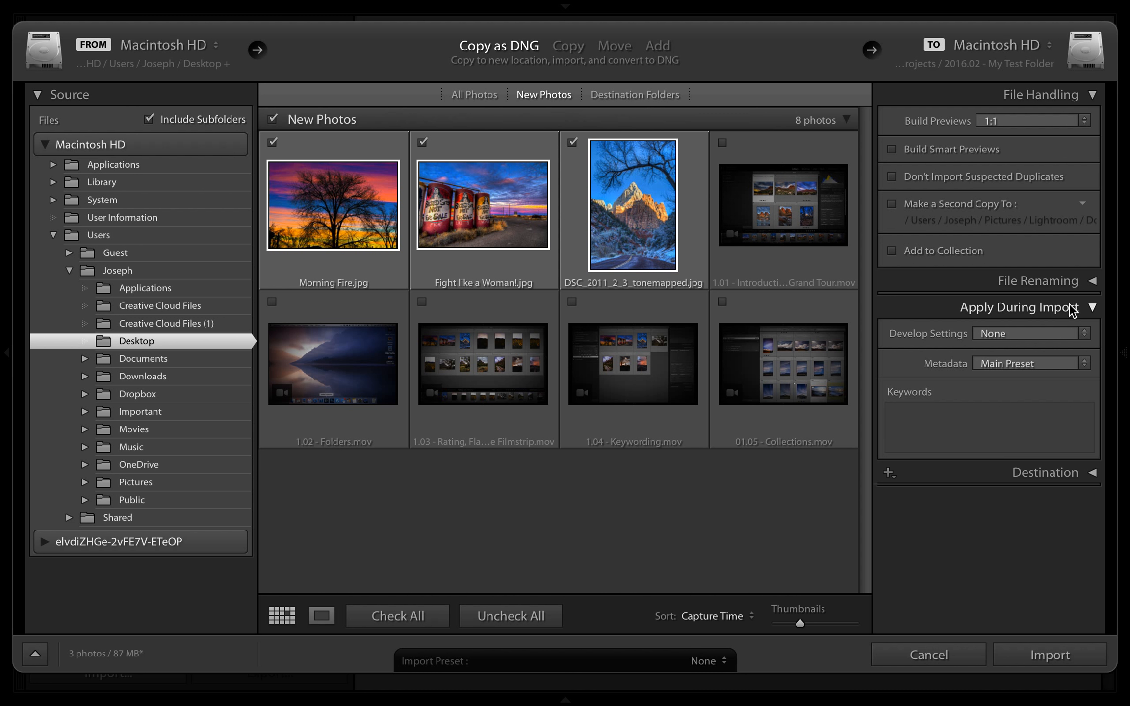
{"action": "left_click", "coordinate": [1080, 339]}
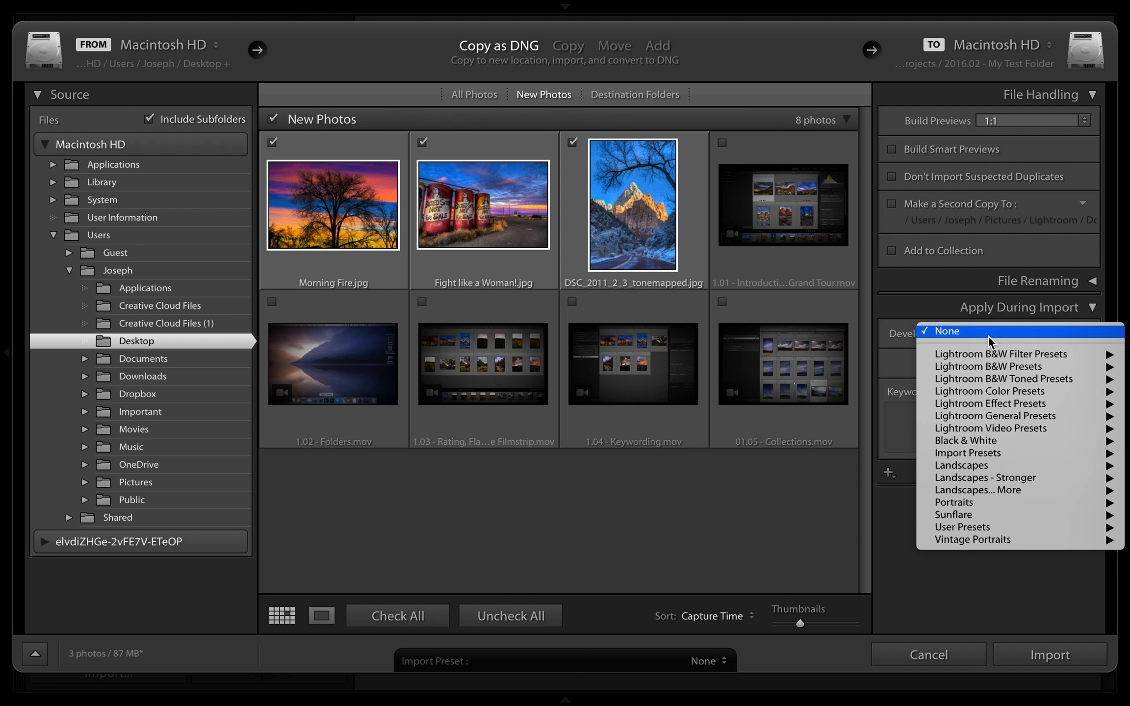
{"action": "left_click", "coordinate": [933, 310]}
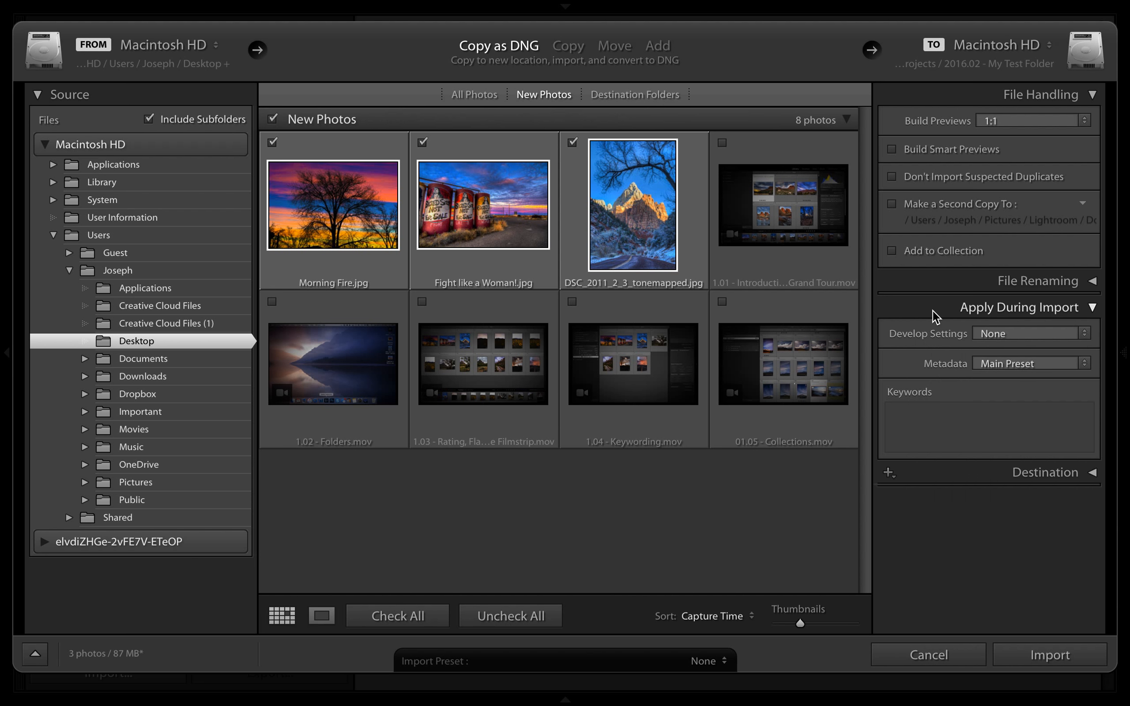
{"action": "left_click", "coordinate": [991, 312]}
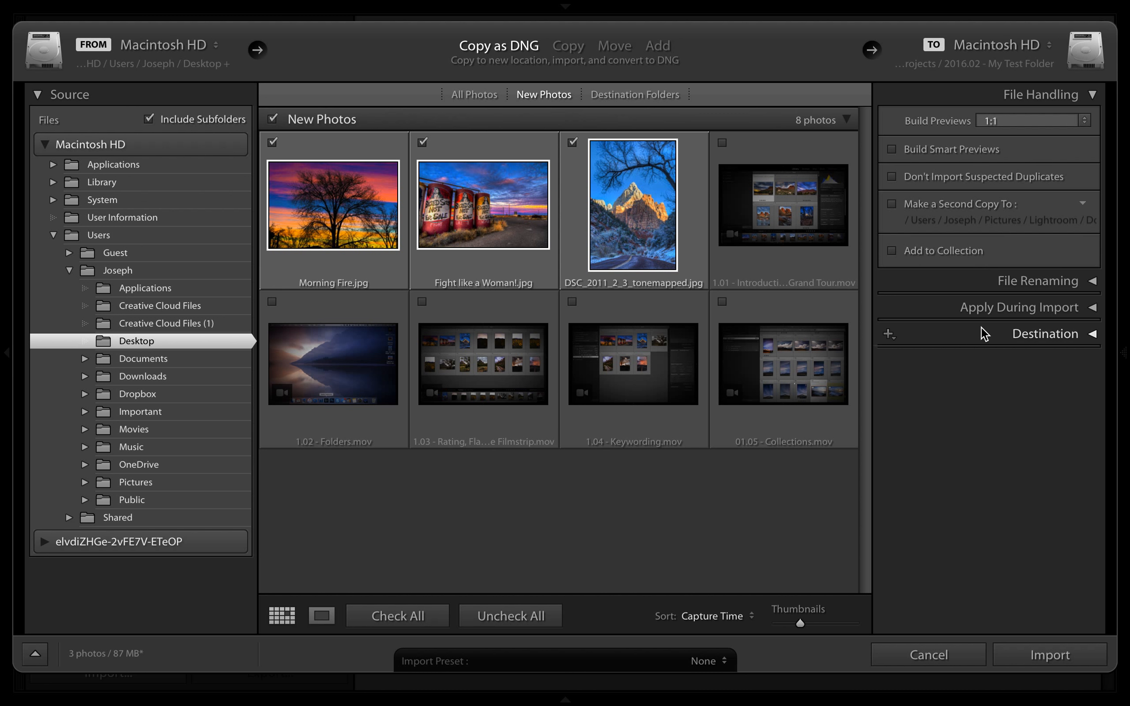
{"action": "left_click", "coordinate": [1043, 307]}
{"action": "left_click", "coordinate": [1045, 308]}
Import the three checked photos into the 2016.02 - My Test Folder.
{"action": "left_click", "coordinate": [1036, 652]}
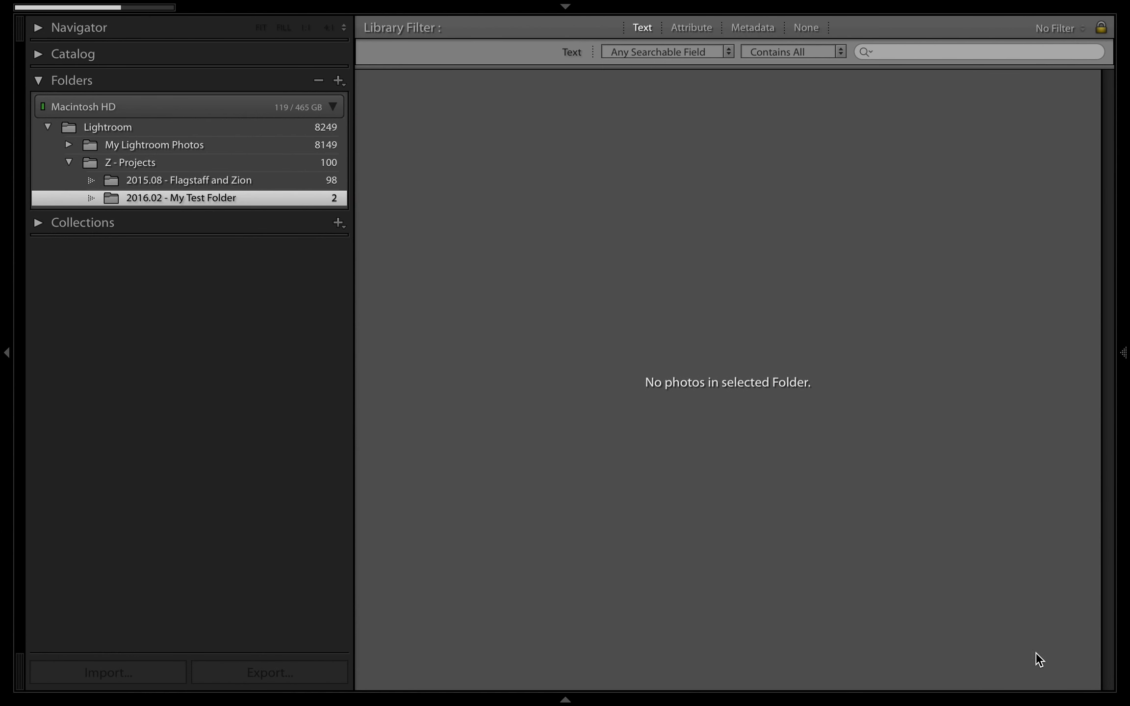
{"action": "left_click", "coordinate": [746, 239]}
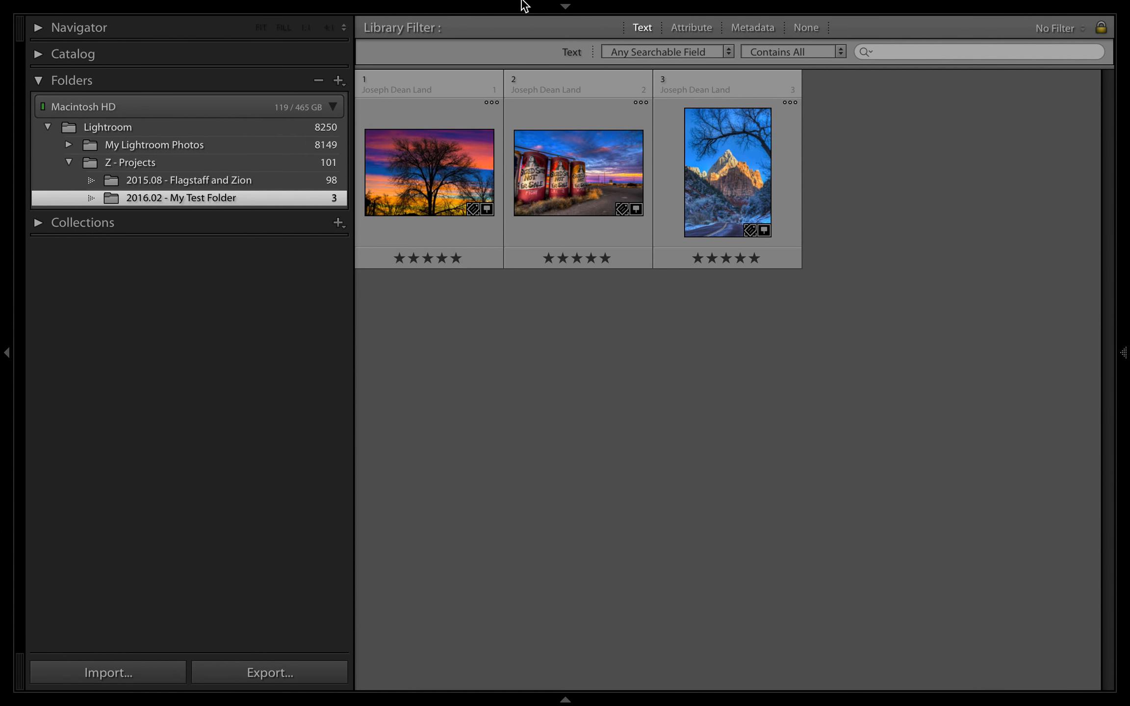
Reveal the module header with its progress display and cancel the running Building 1:1 Previews task.
{"action": "left_click", "coordinate": [565, 6]}
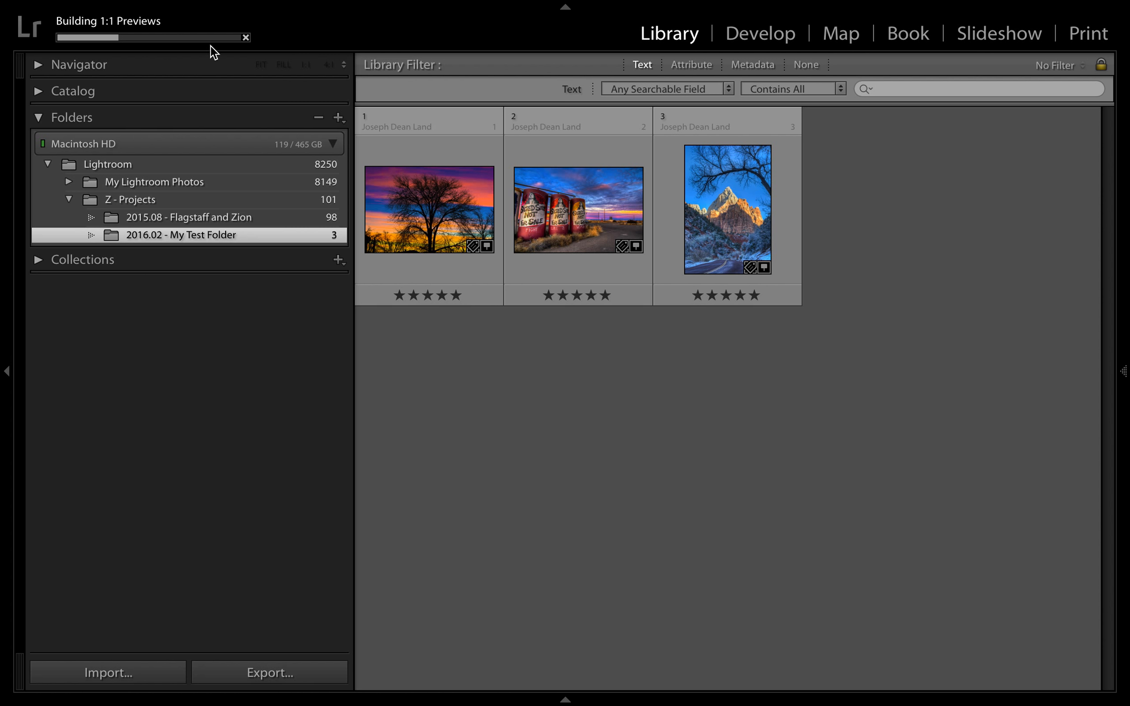
{"action": "left_click", "coordinate": [247, 40]}
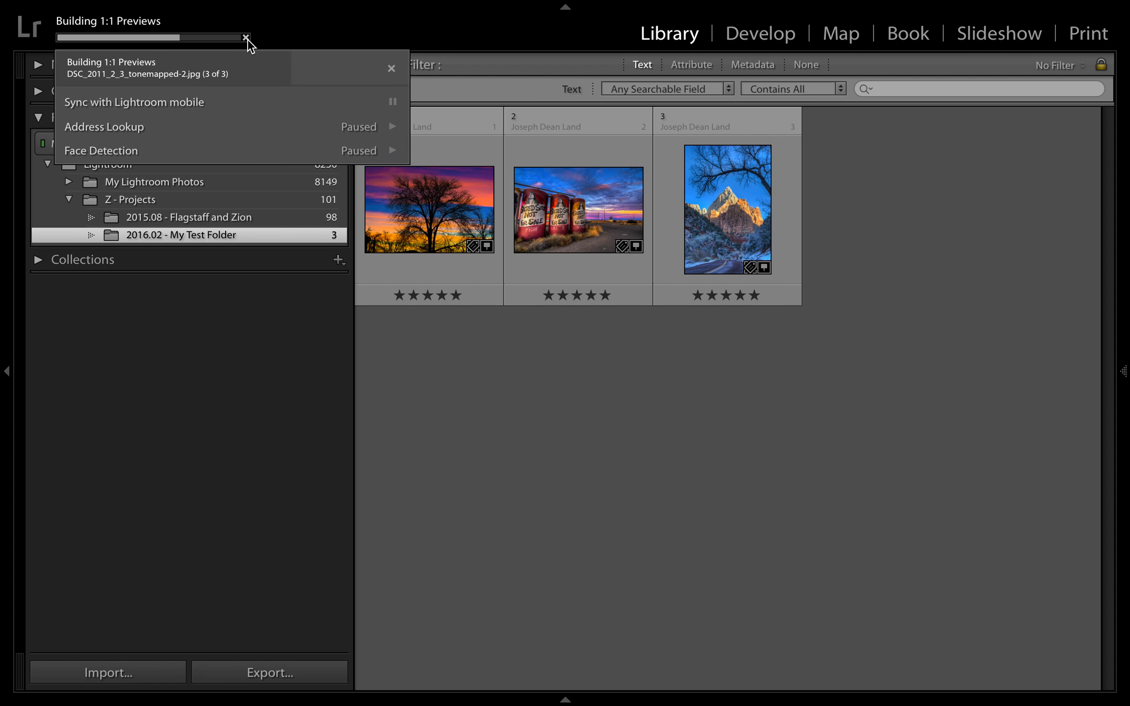
{"action": "left_click", "coordinate": [396, 67]}
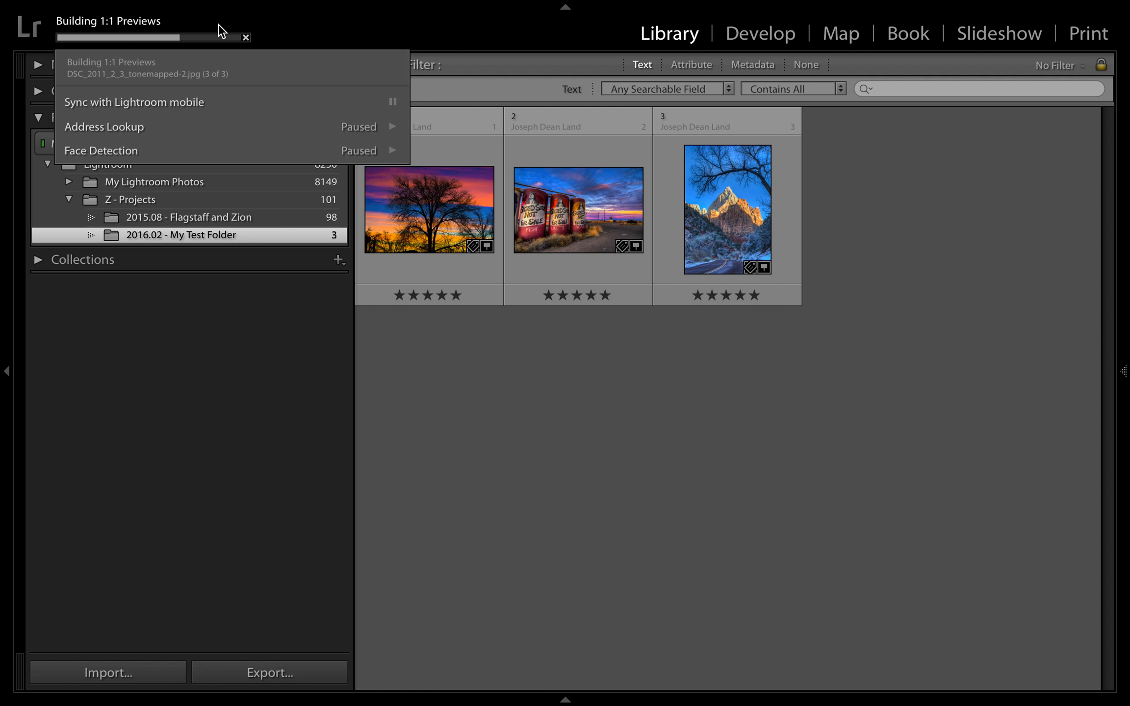
{"action": "left_click", "coordinate": [705, 441]}
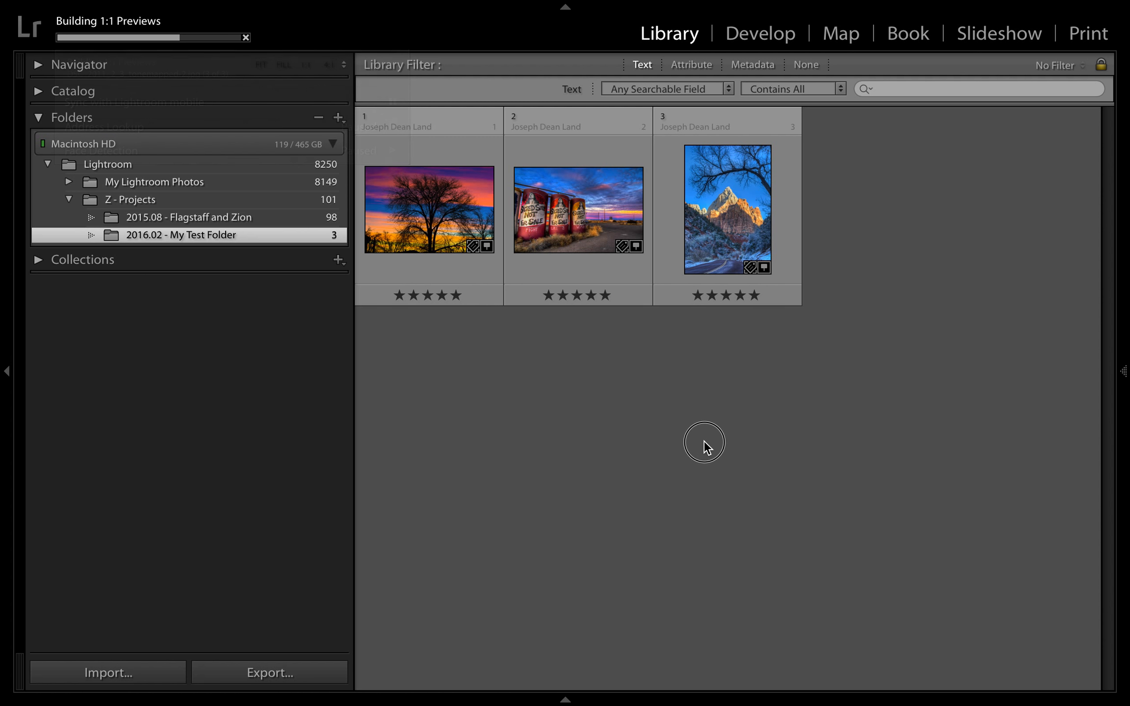
Select all three imported photos and search Help for "1" to locate the Build 1:1 Previews command.
{"action": "left_click", "coordinate": [545, 186]}
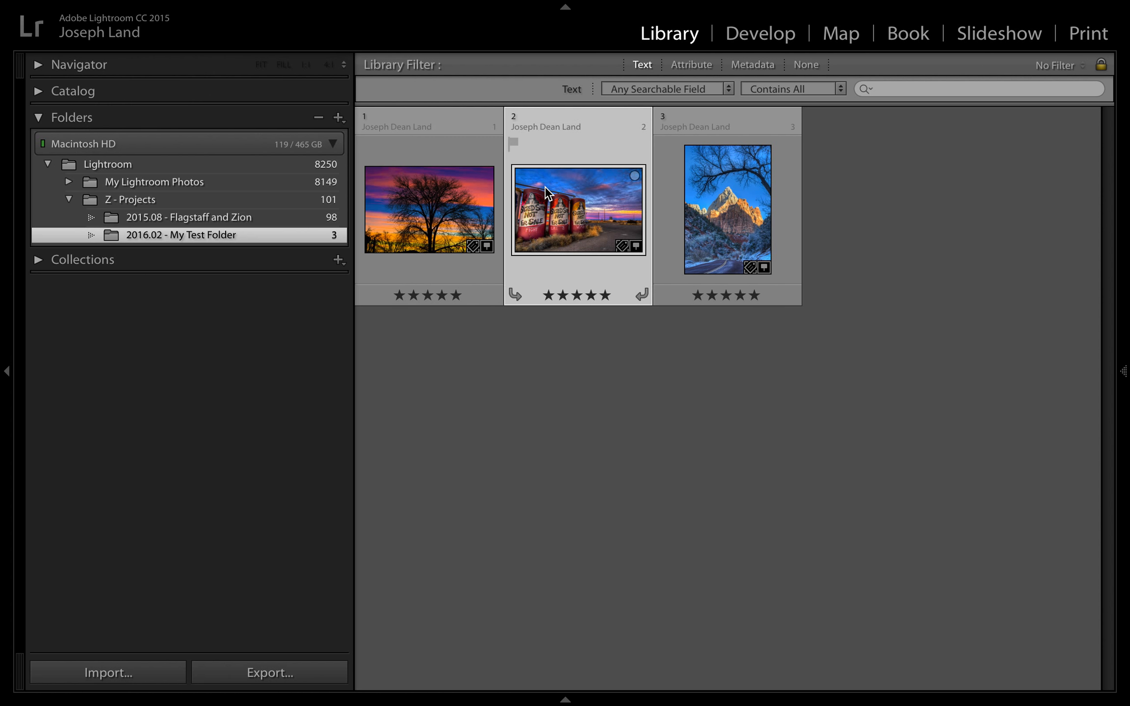
{"action": "left_click", "coordinate": [448, 207]}
{"action": "left_click", "coordinate": [694, 201], "text": "shift"}
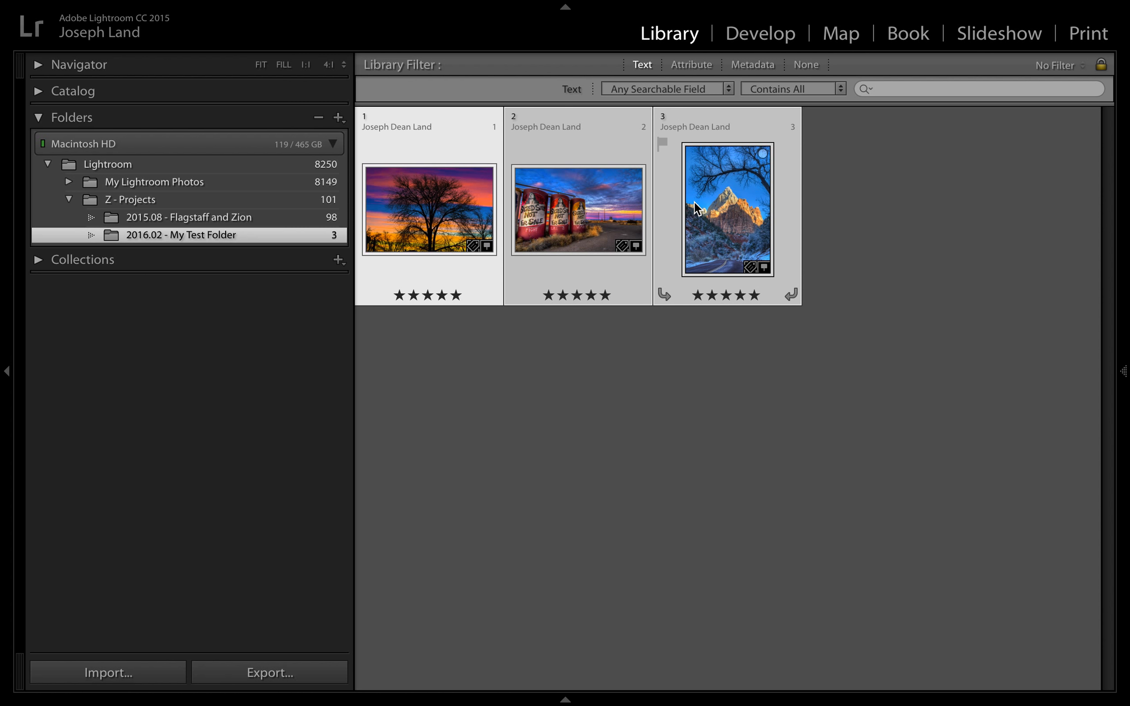
{"action": "mouse_move", "coordinate": [565, 5]}
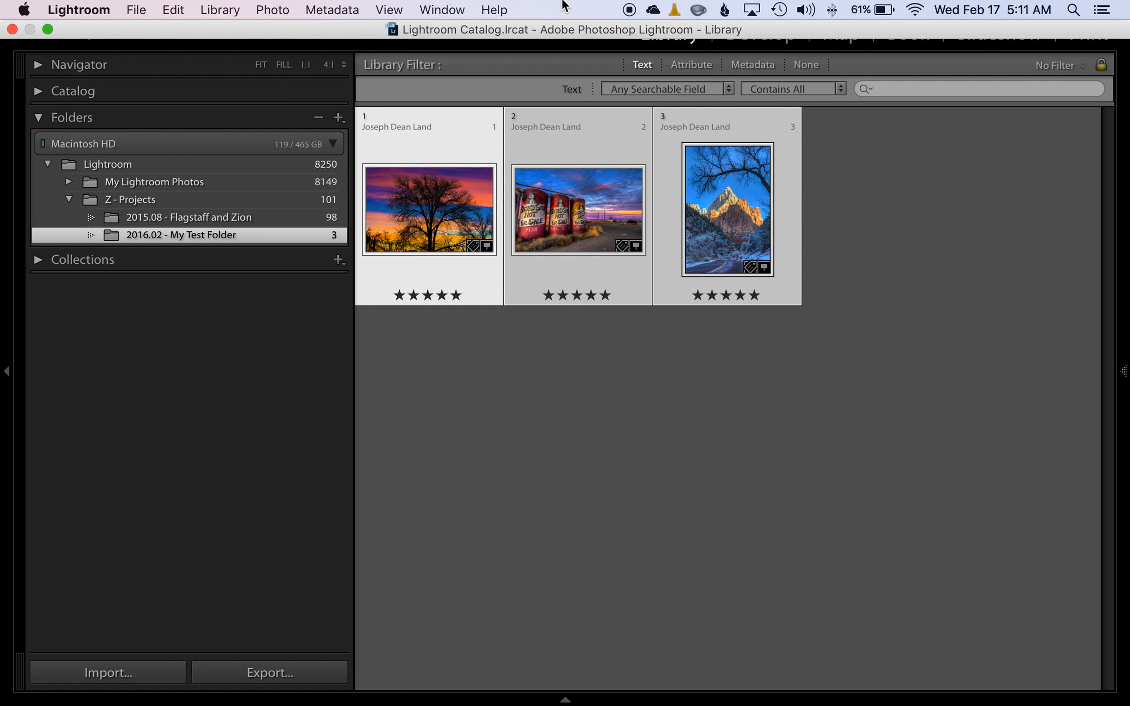
{"action": "left_click", "coordinate": [491, 8]}
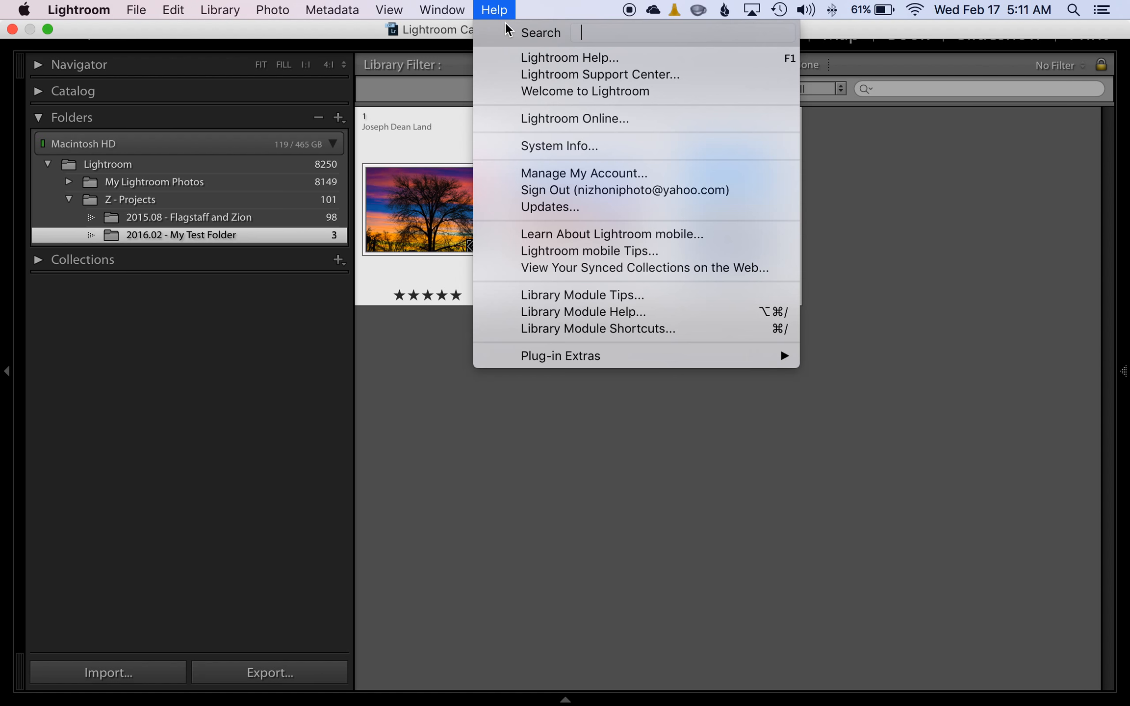
{"action": "type", "text": "1"}
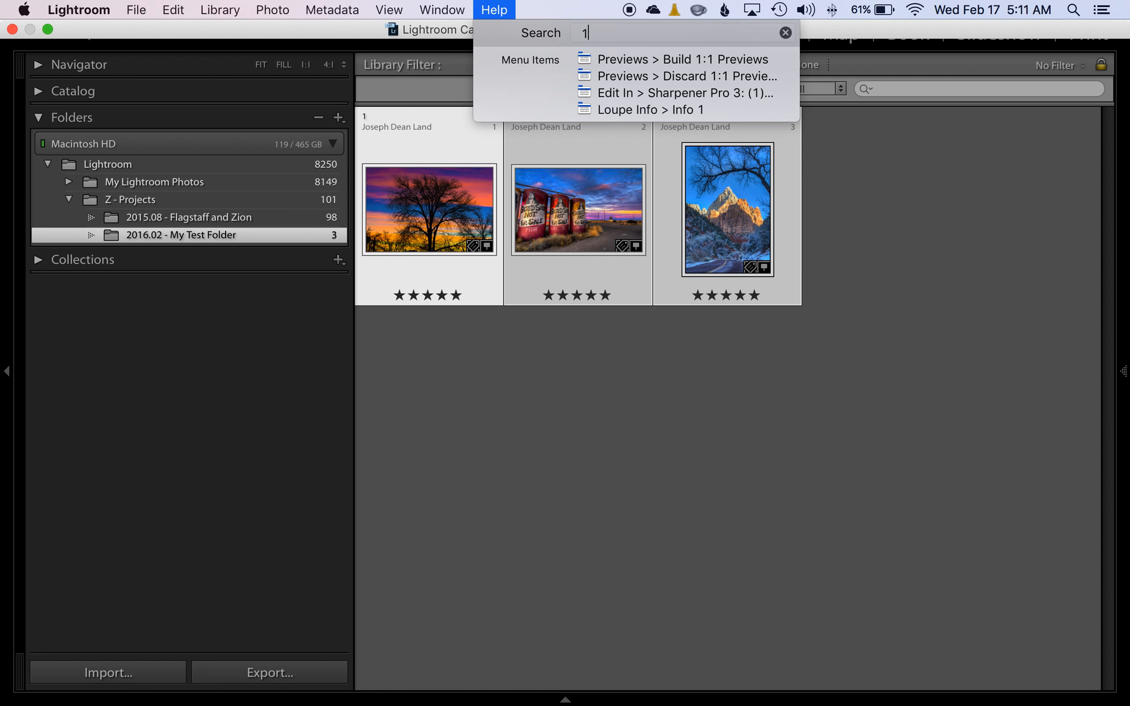
{"action": "mouse_move", "coordinate": [538, 58]}
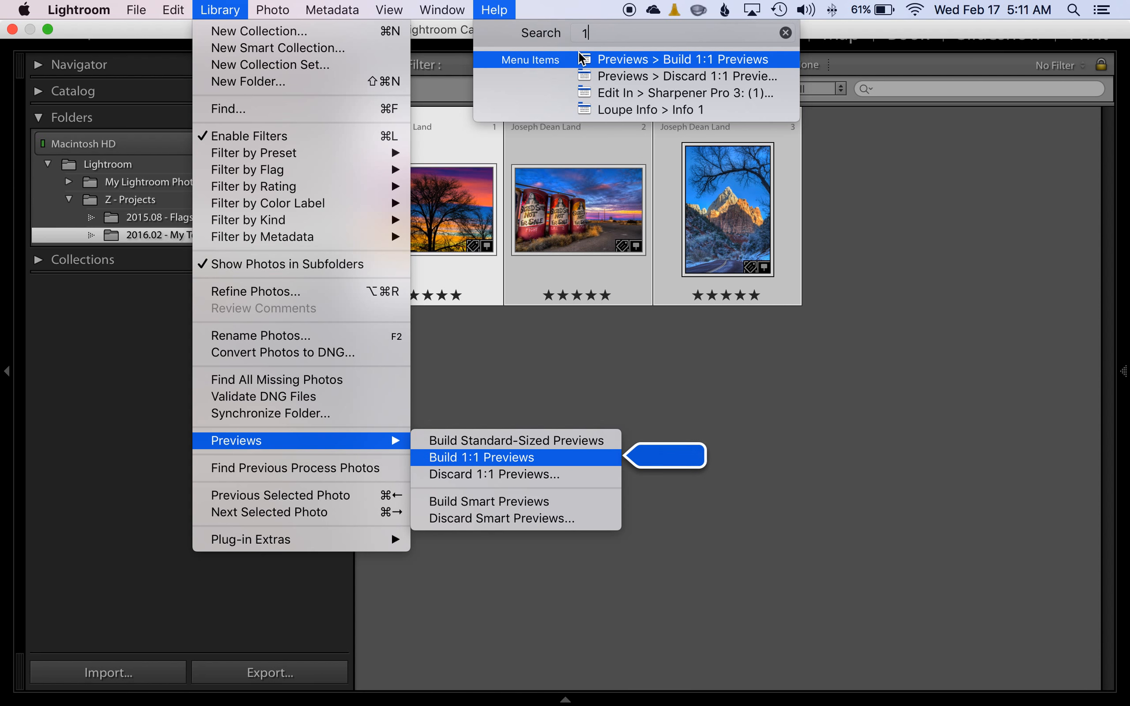
Build 1:1 previews for the three selected photos and dismiss the completion message.
{"action": "mouse_move", "coordinate": [234, 13]}
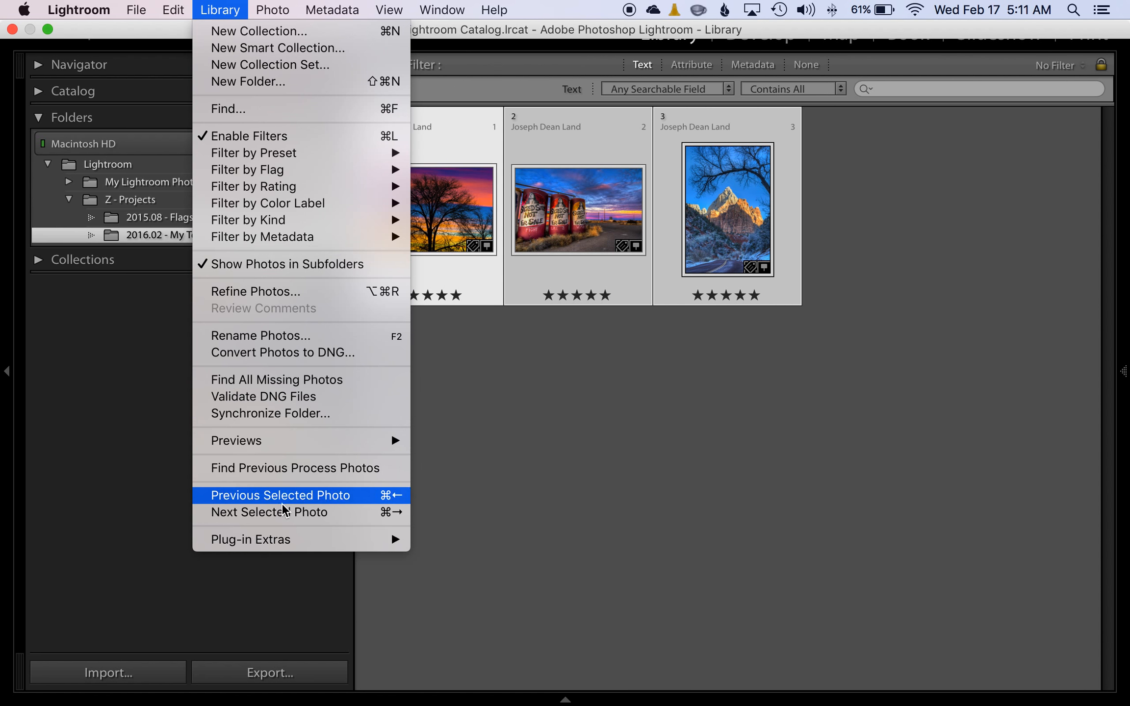
{"action": "mouse_move", "coordinate": [338, 450]}
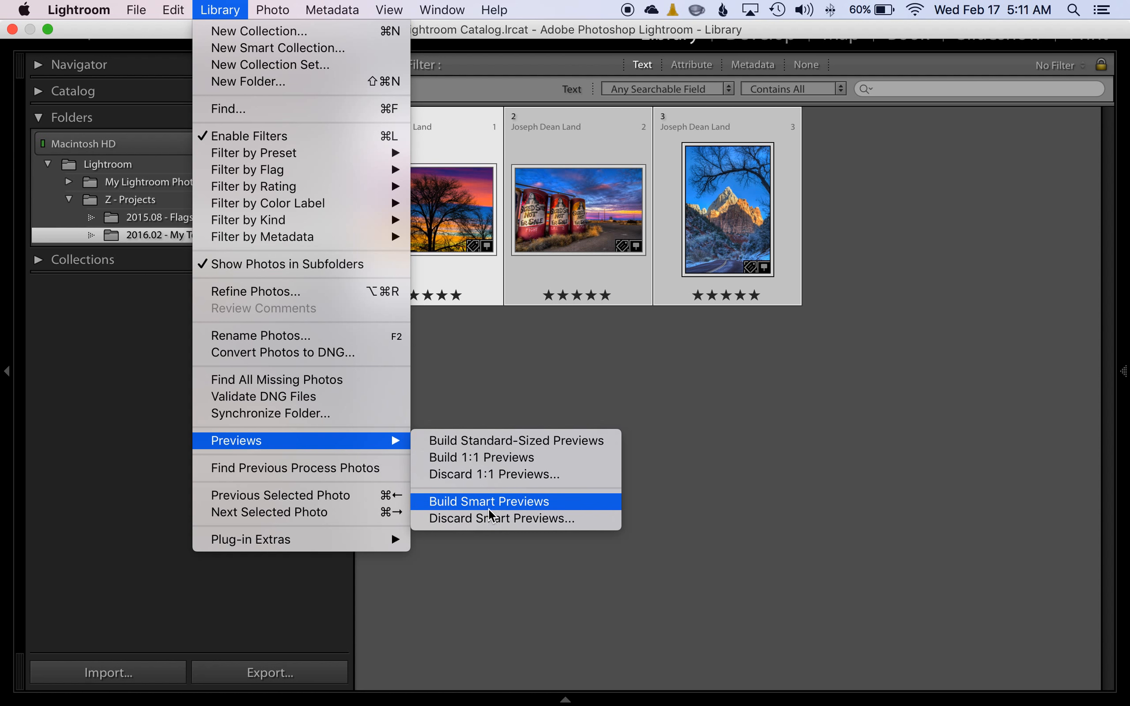
{"action": "left_click", "coordinate": [503, 457]}
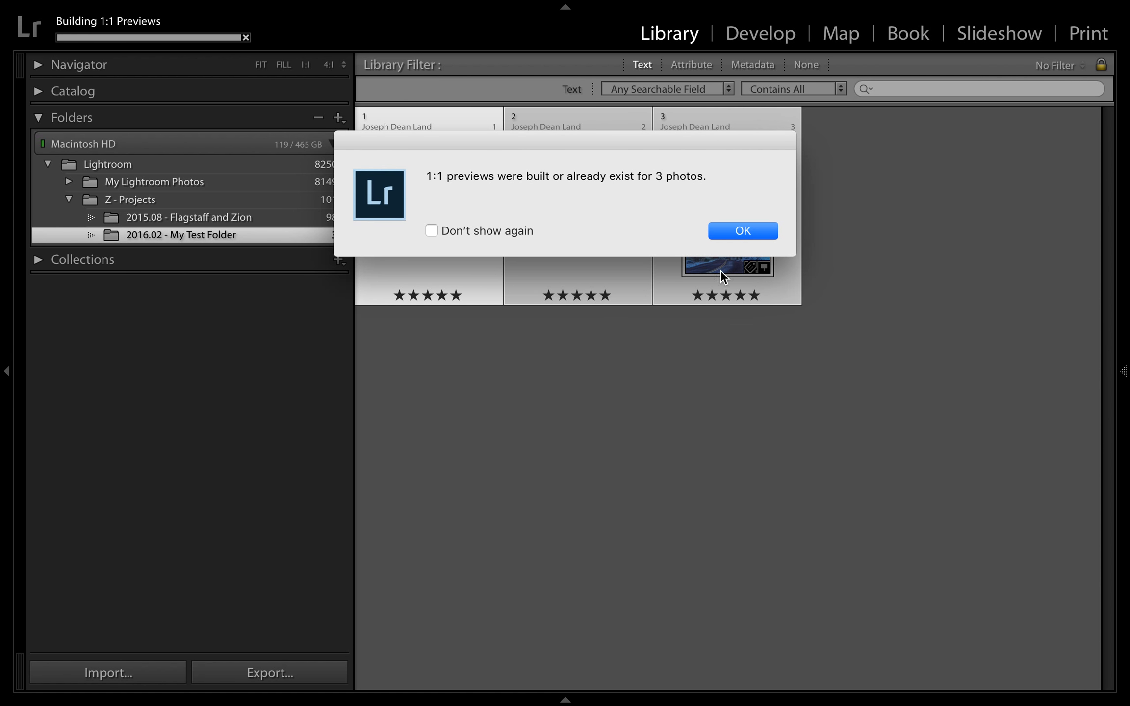
{"action": "left_click", "coordinate": [744, 230]}
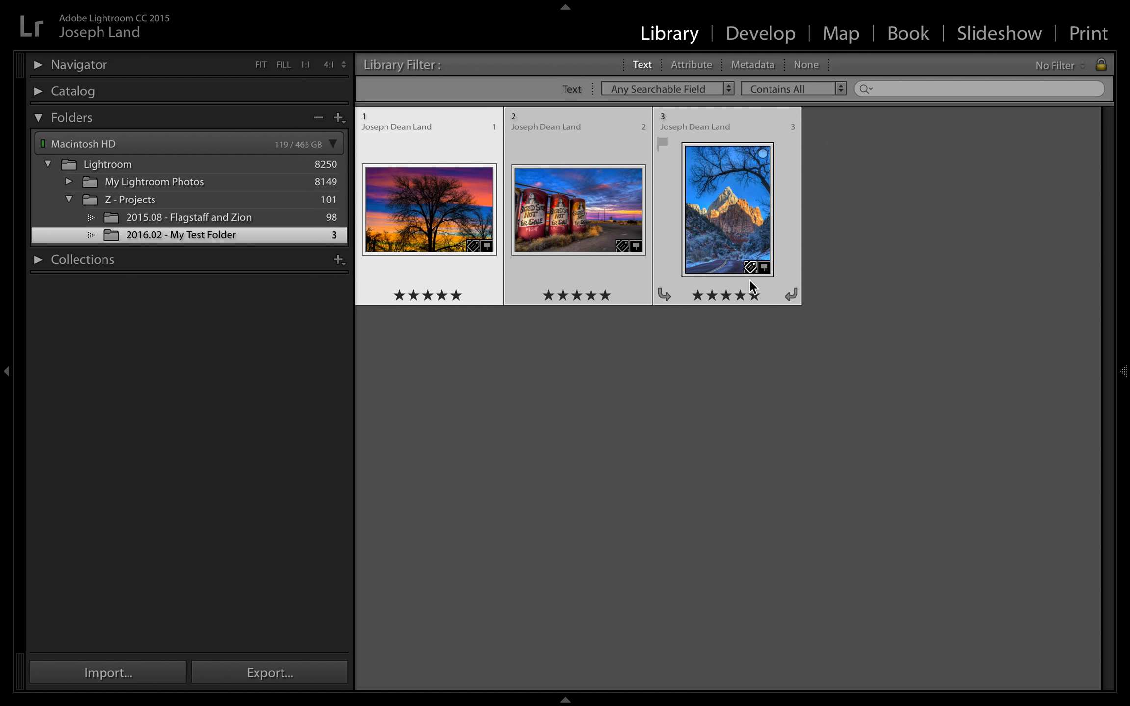